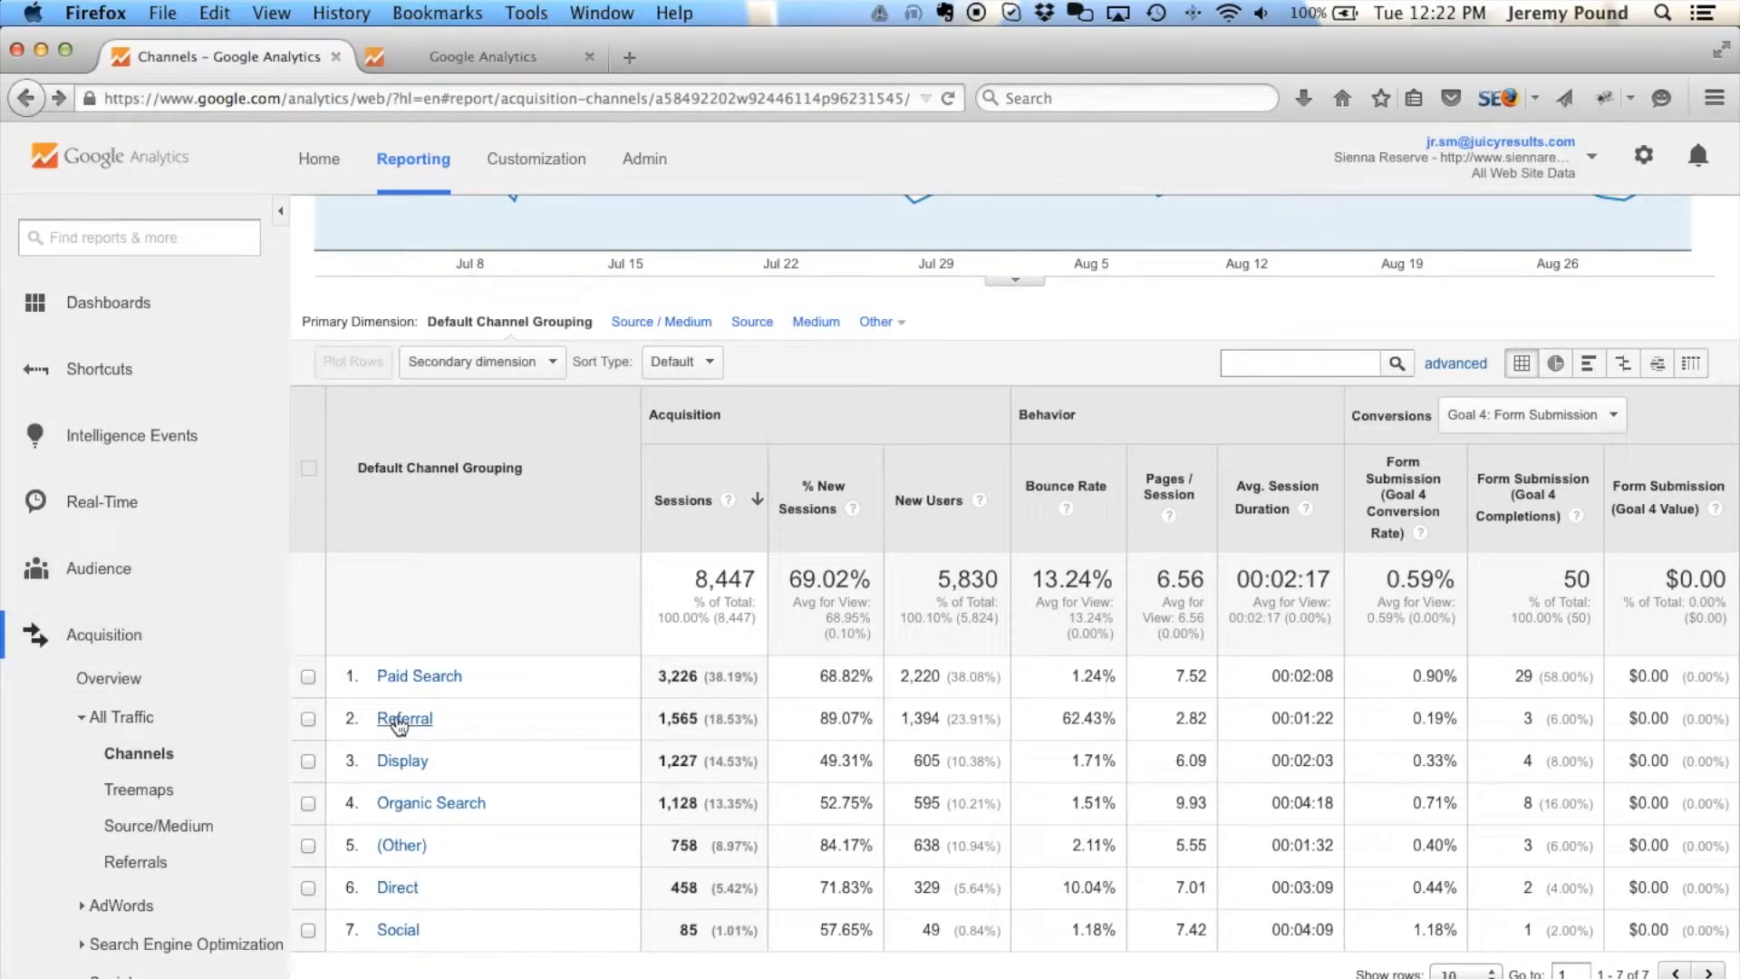
# Open the Acquisition Overview report and drill down into the Referral channel
pyautogui.click(143, 679)
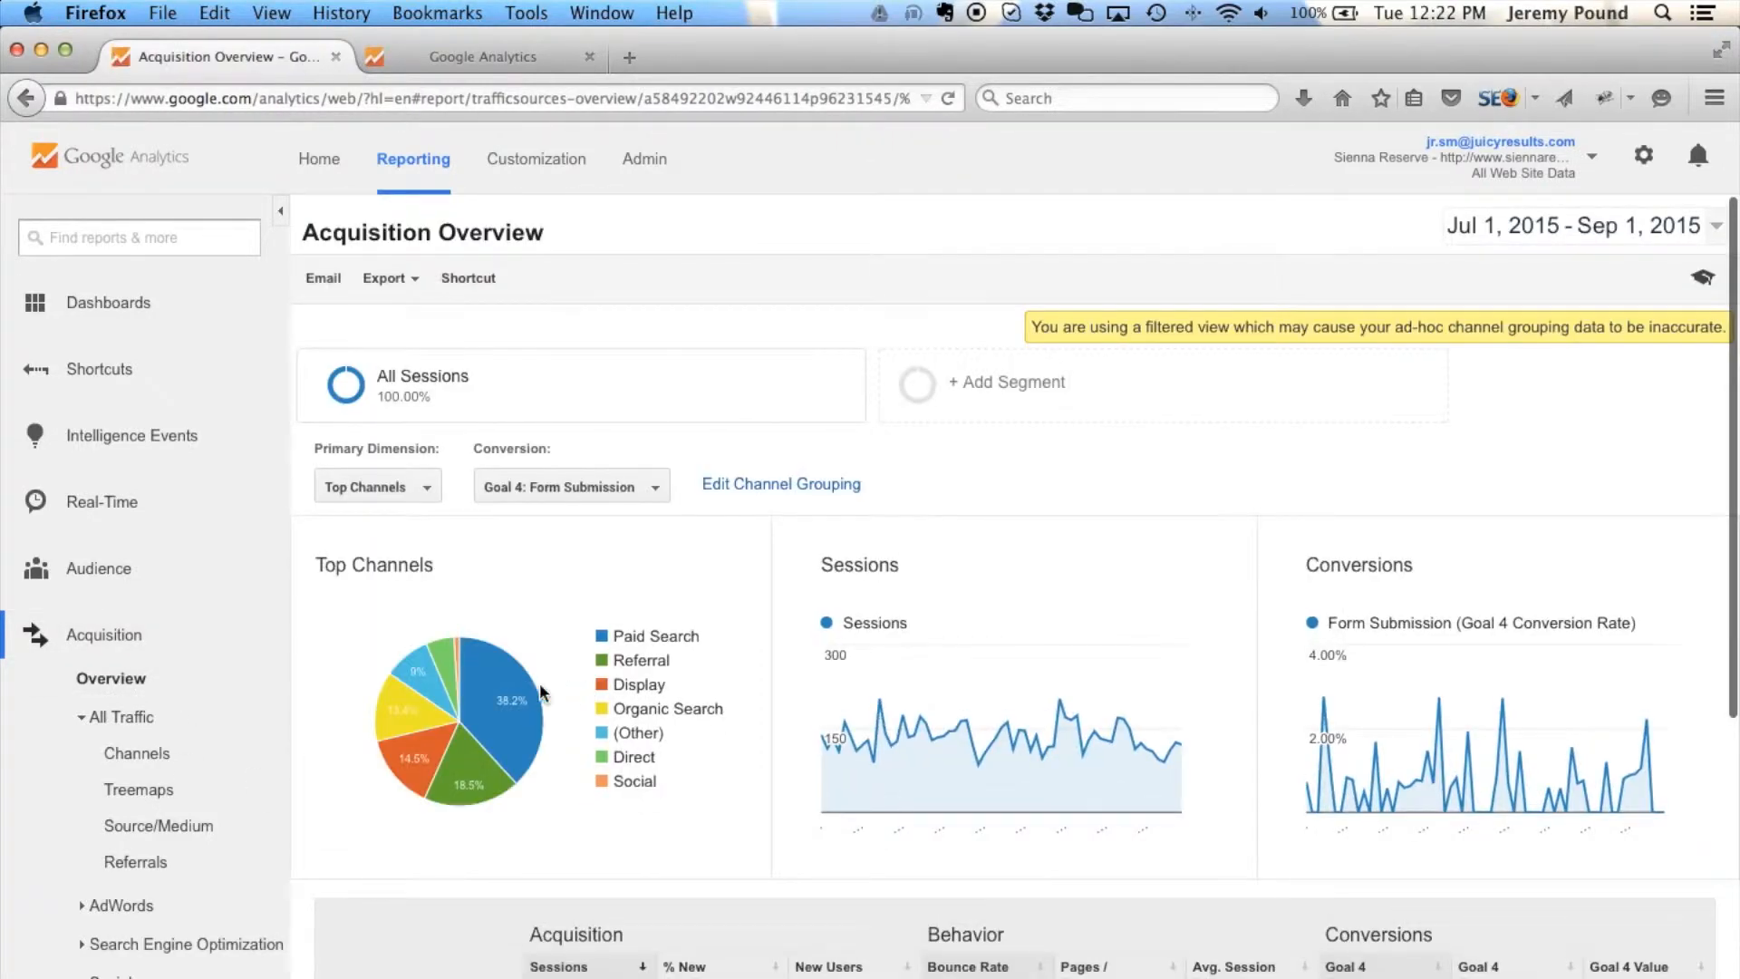
pyautogui.scroll(-6, 540, 691)
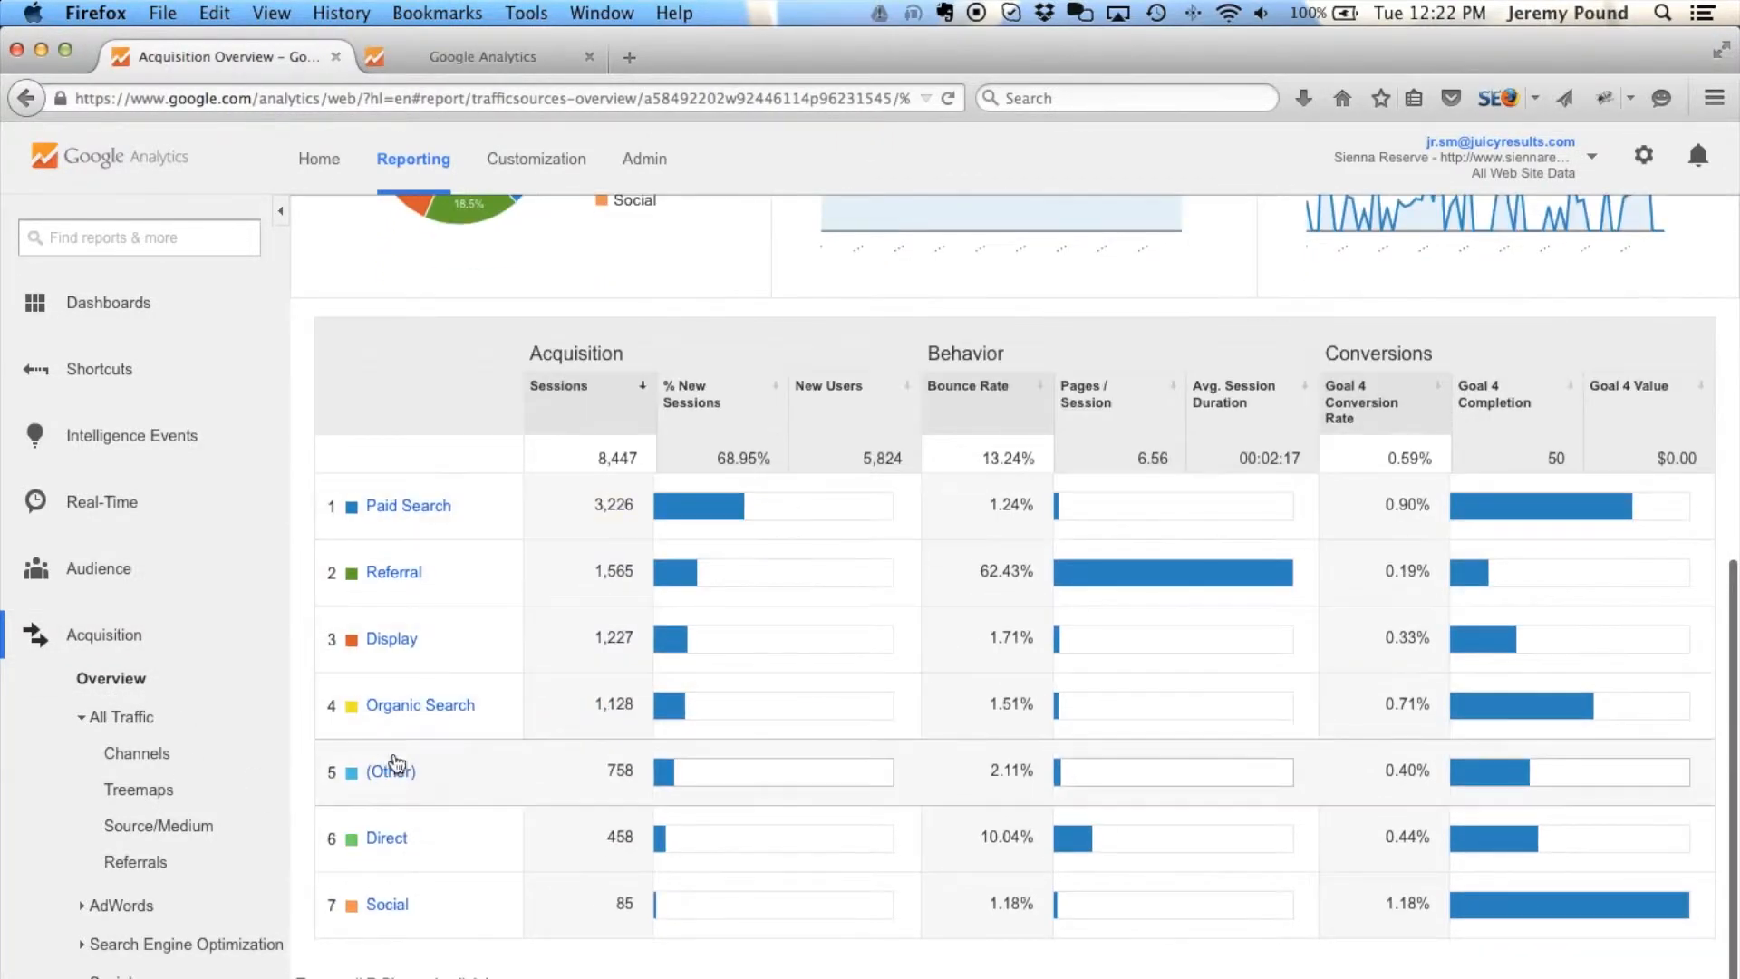
pyautogui.click(391, 574)
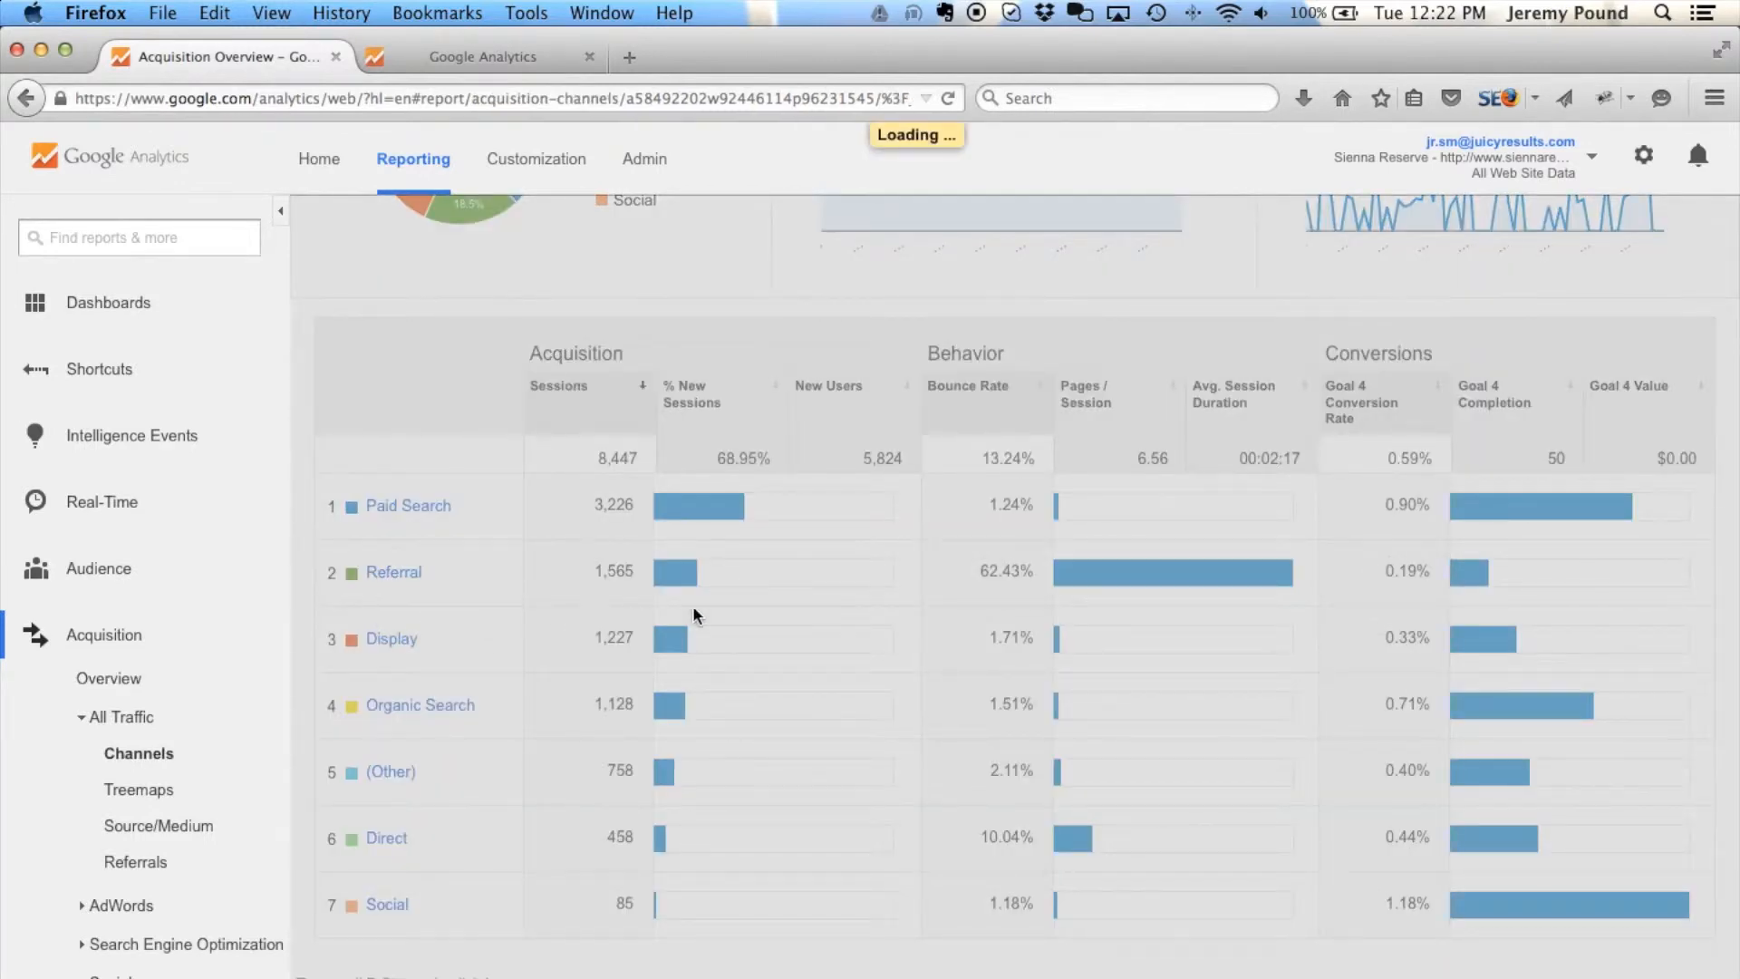
# Examine the referral sources and compare their sessions, new-session share, bounce rate and session duration
pyautogui.scroll(-3, 774, 558)
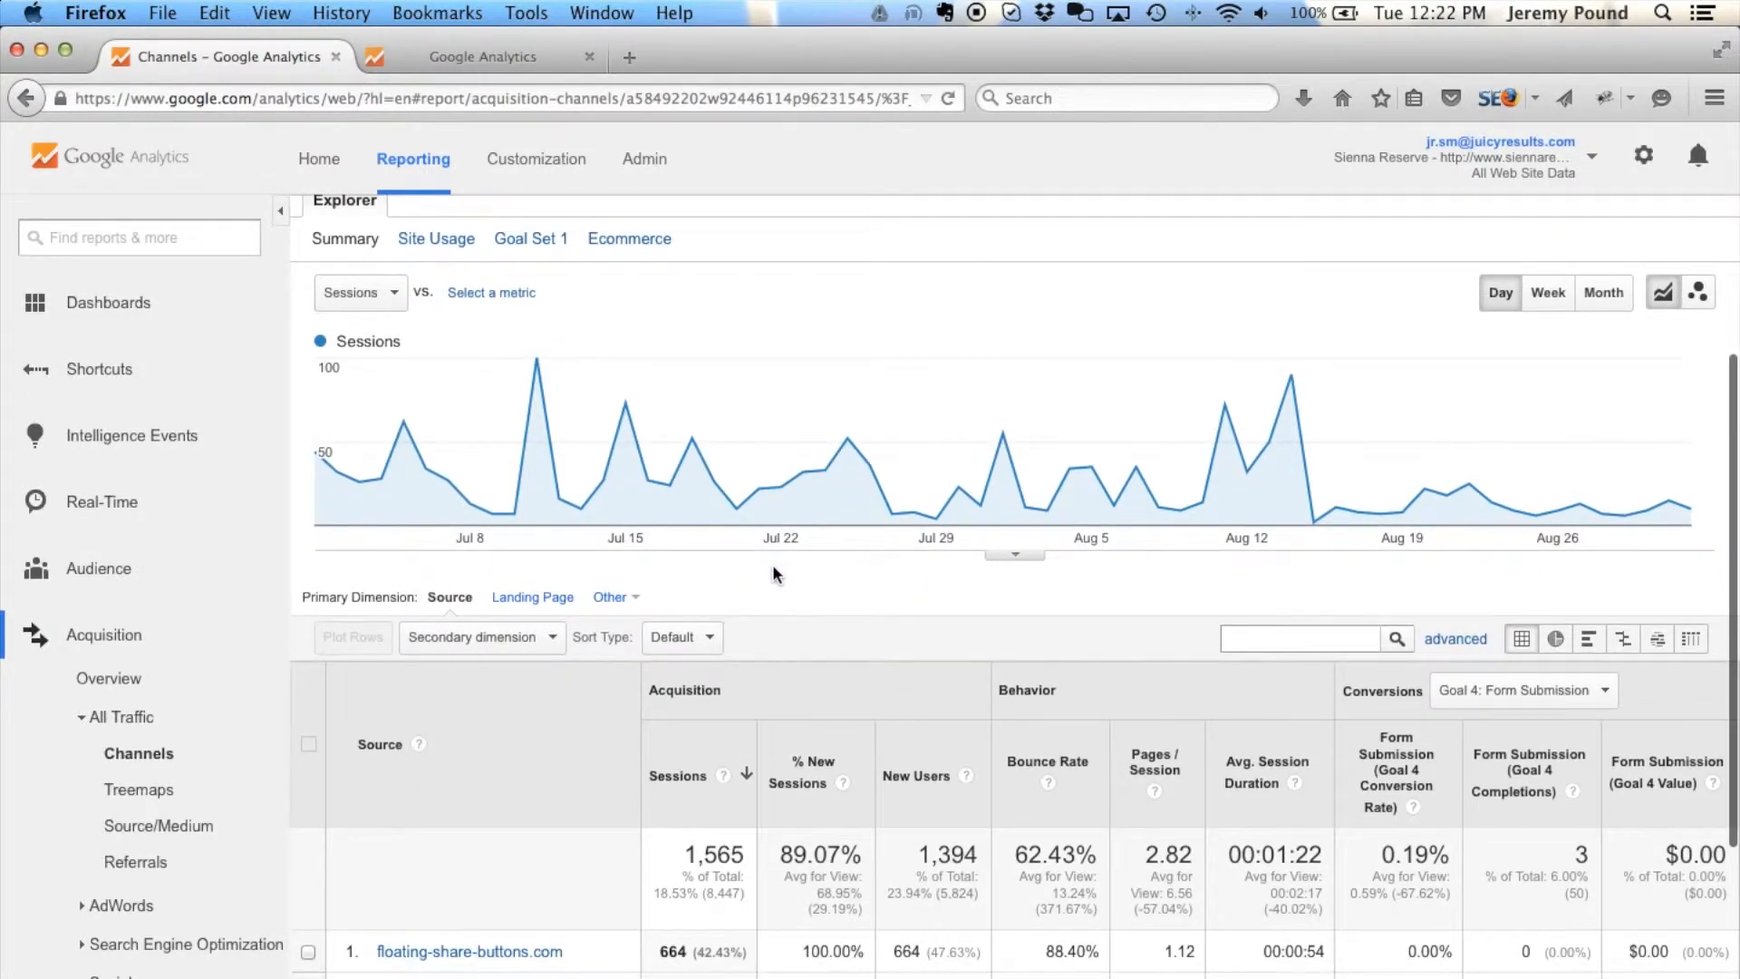
pyautogui.scroll(-2, 995, 569)
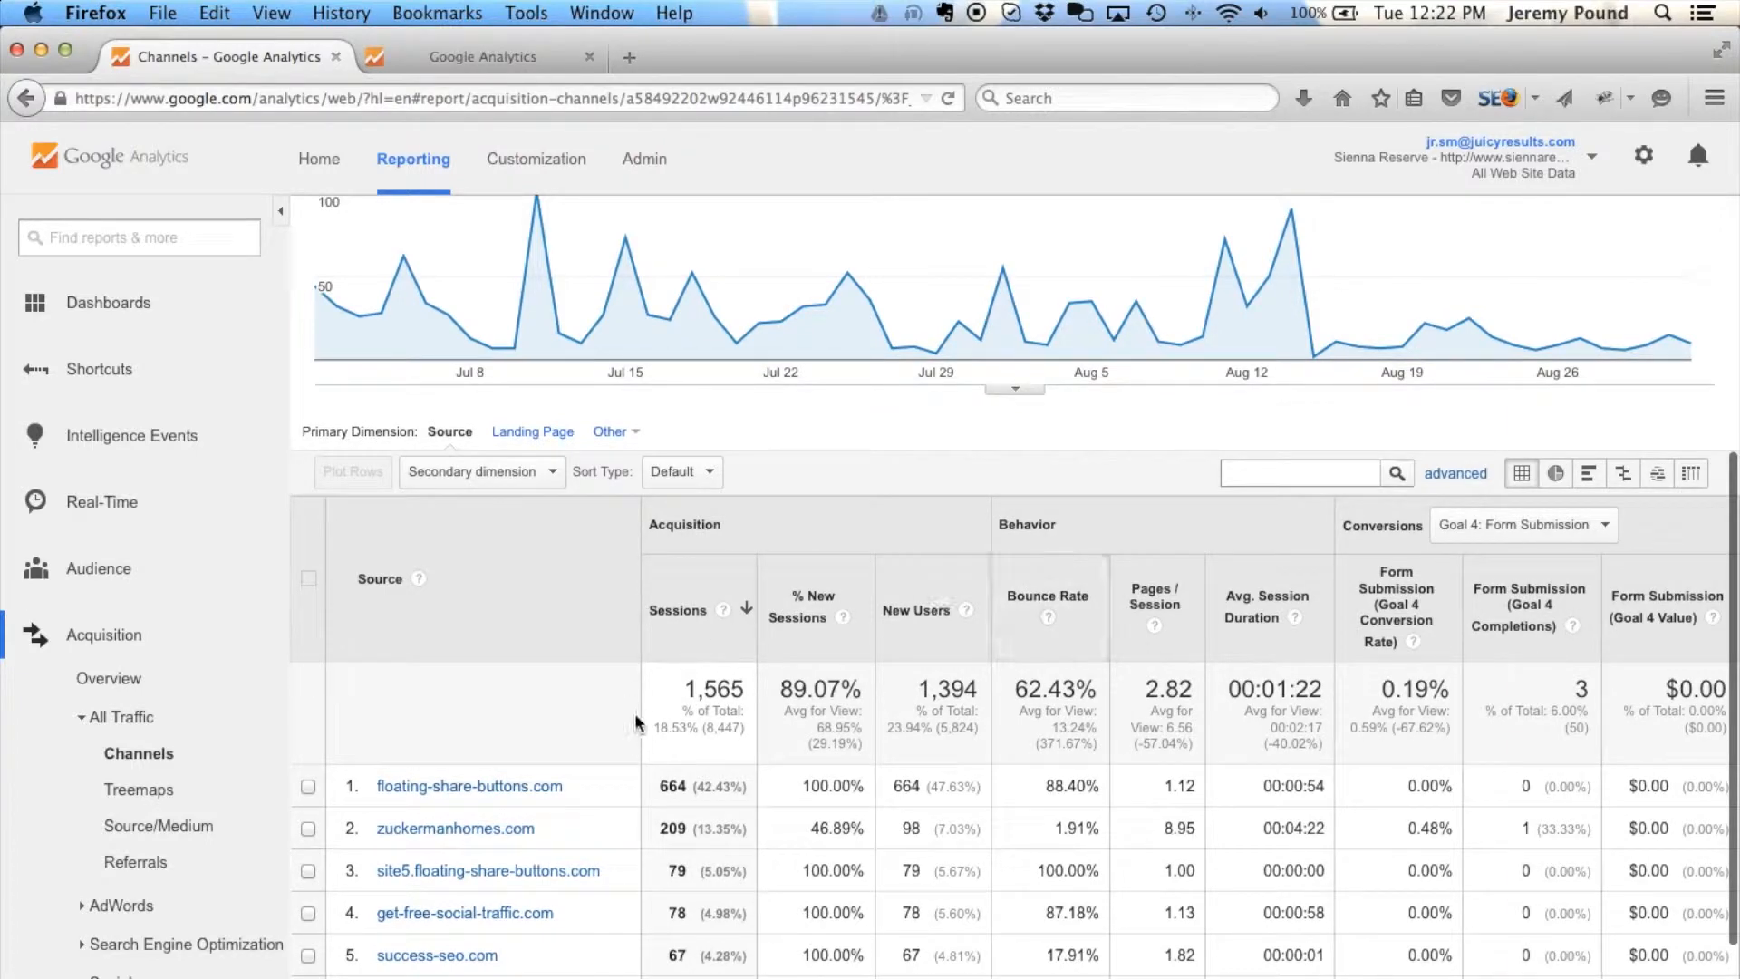
pyautogui.scroll(1, 807, 707)
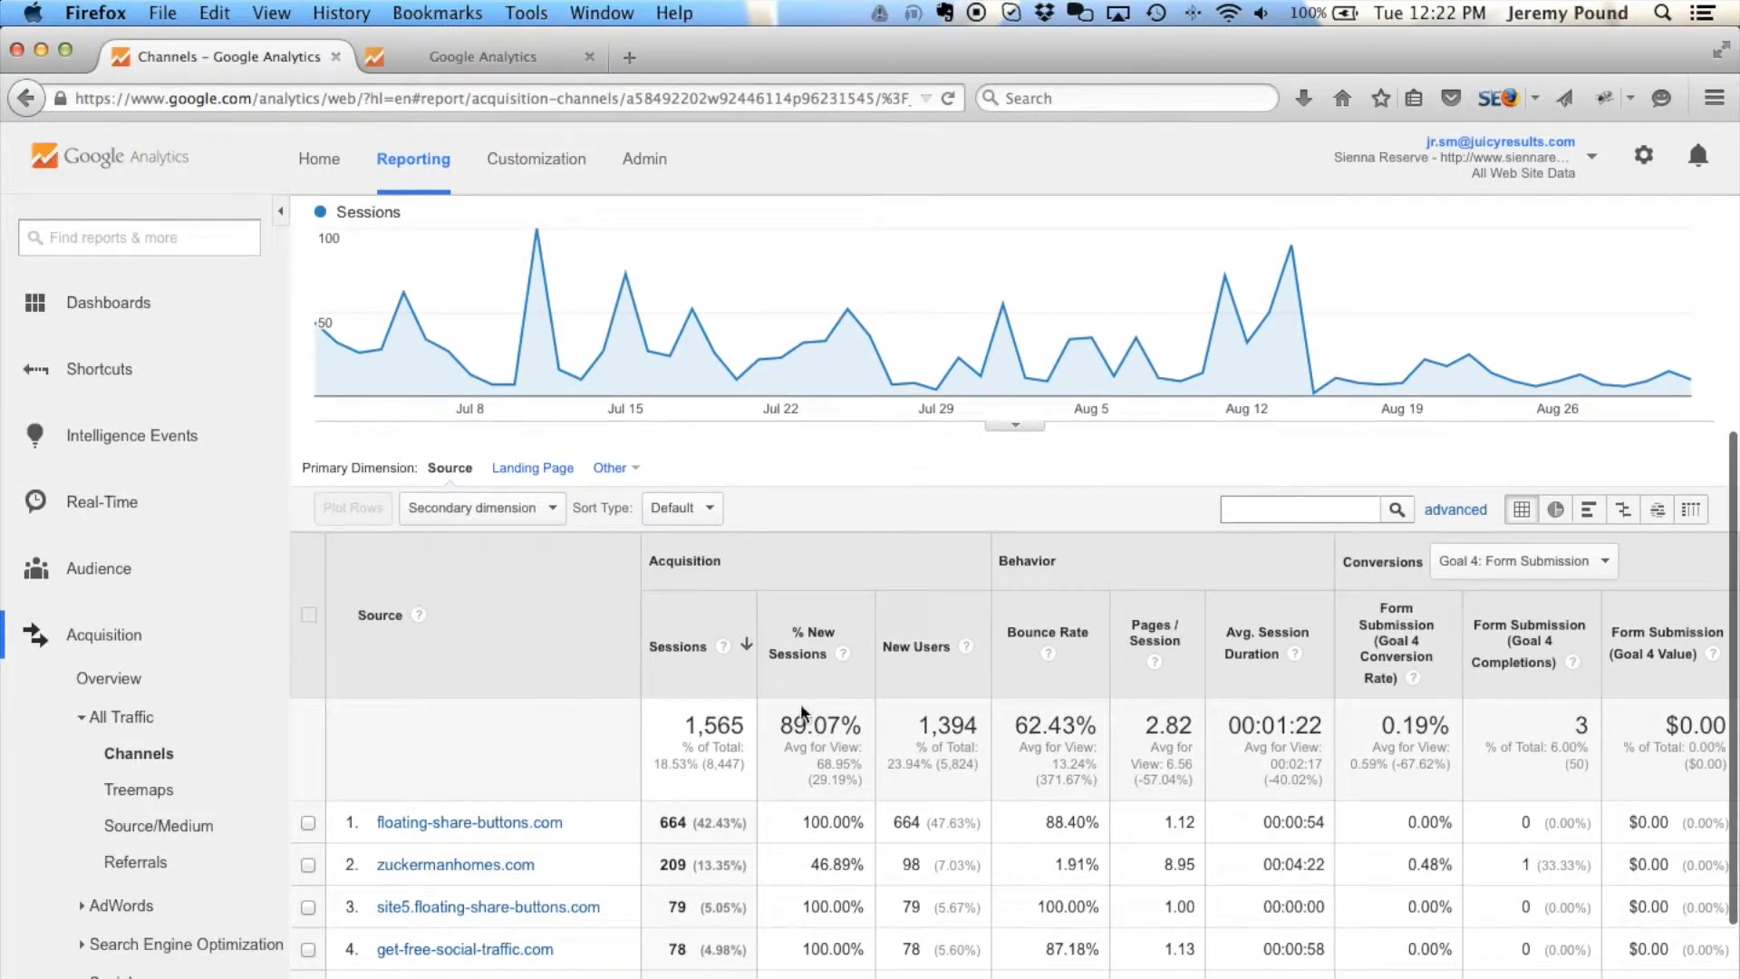
pyautogui.scroll(1, 801, 704)
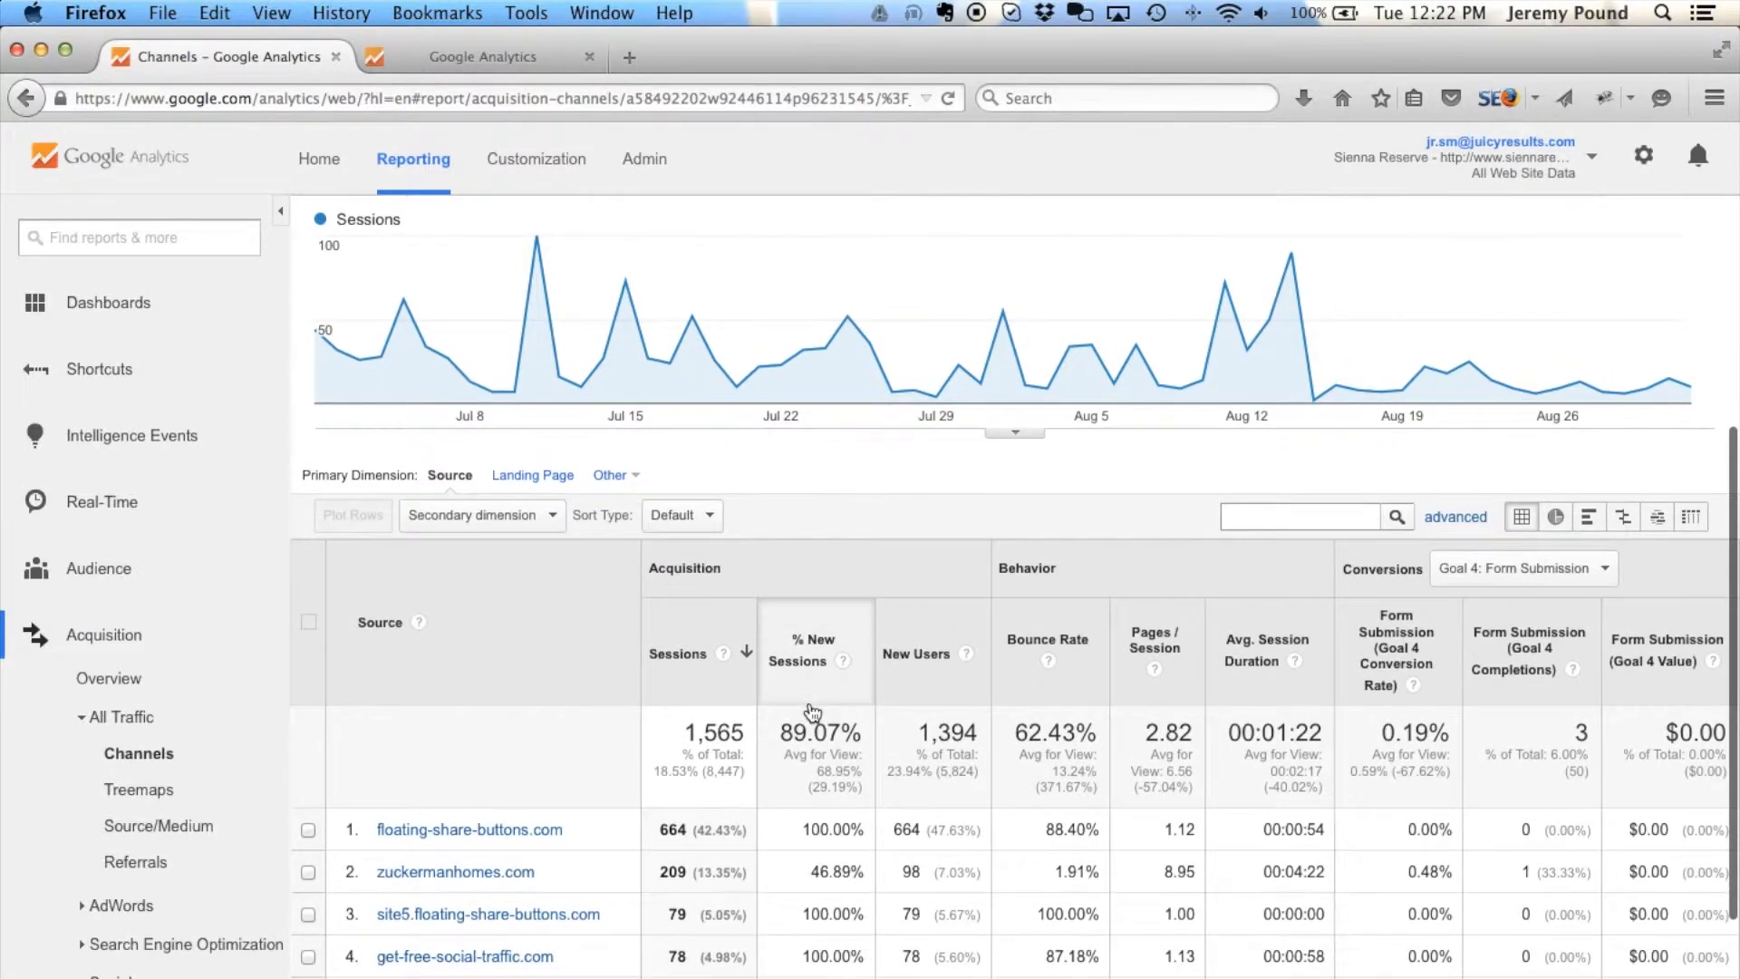
pyautogui.scroll(-2, 813, 711)
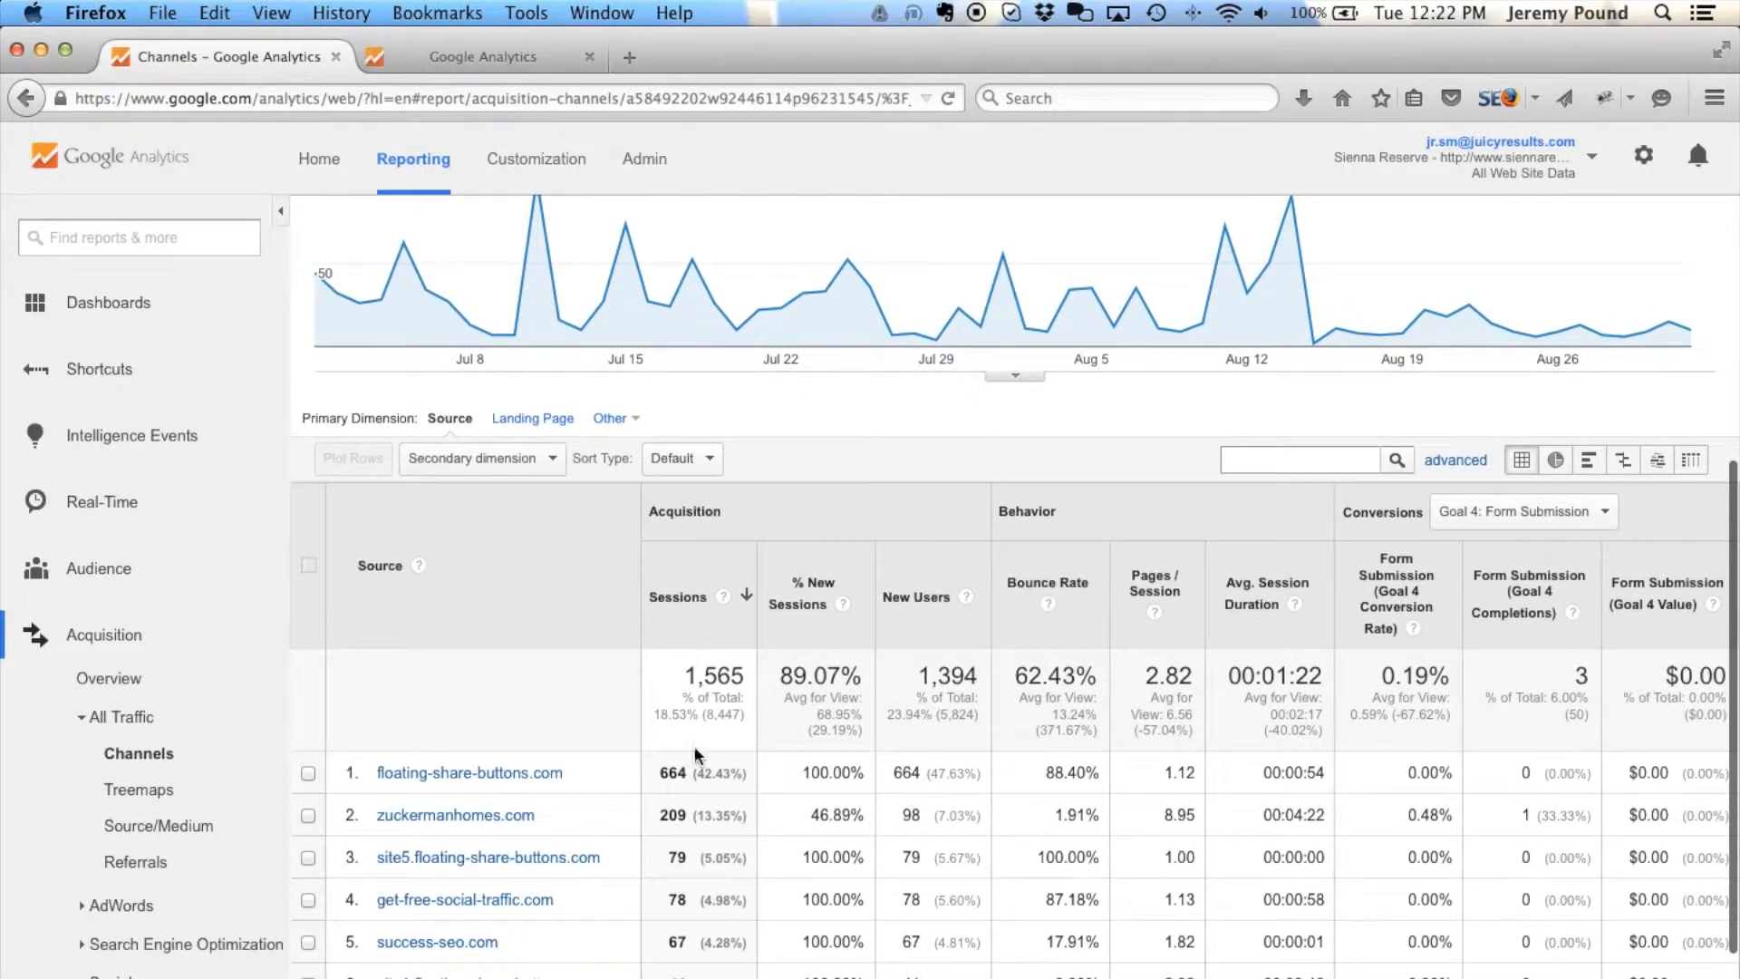
pyautogui.scroll(-1, 704, 772)
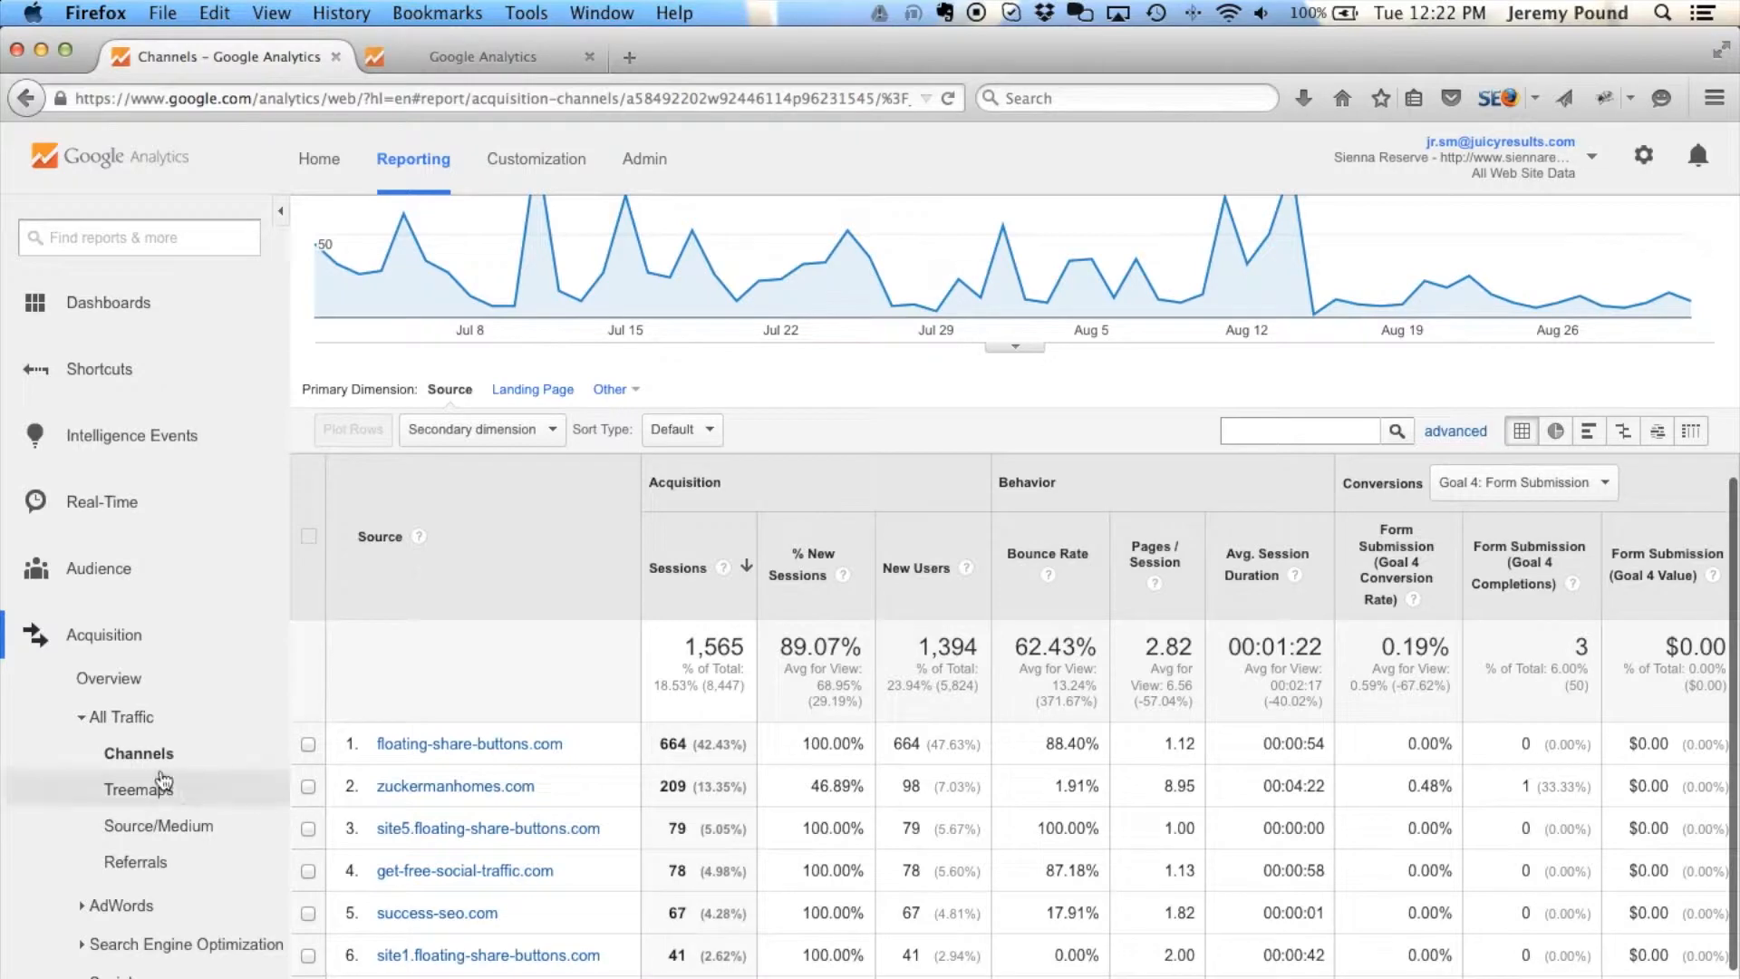
pyautogui.scroll(-3, 534, 797)
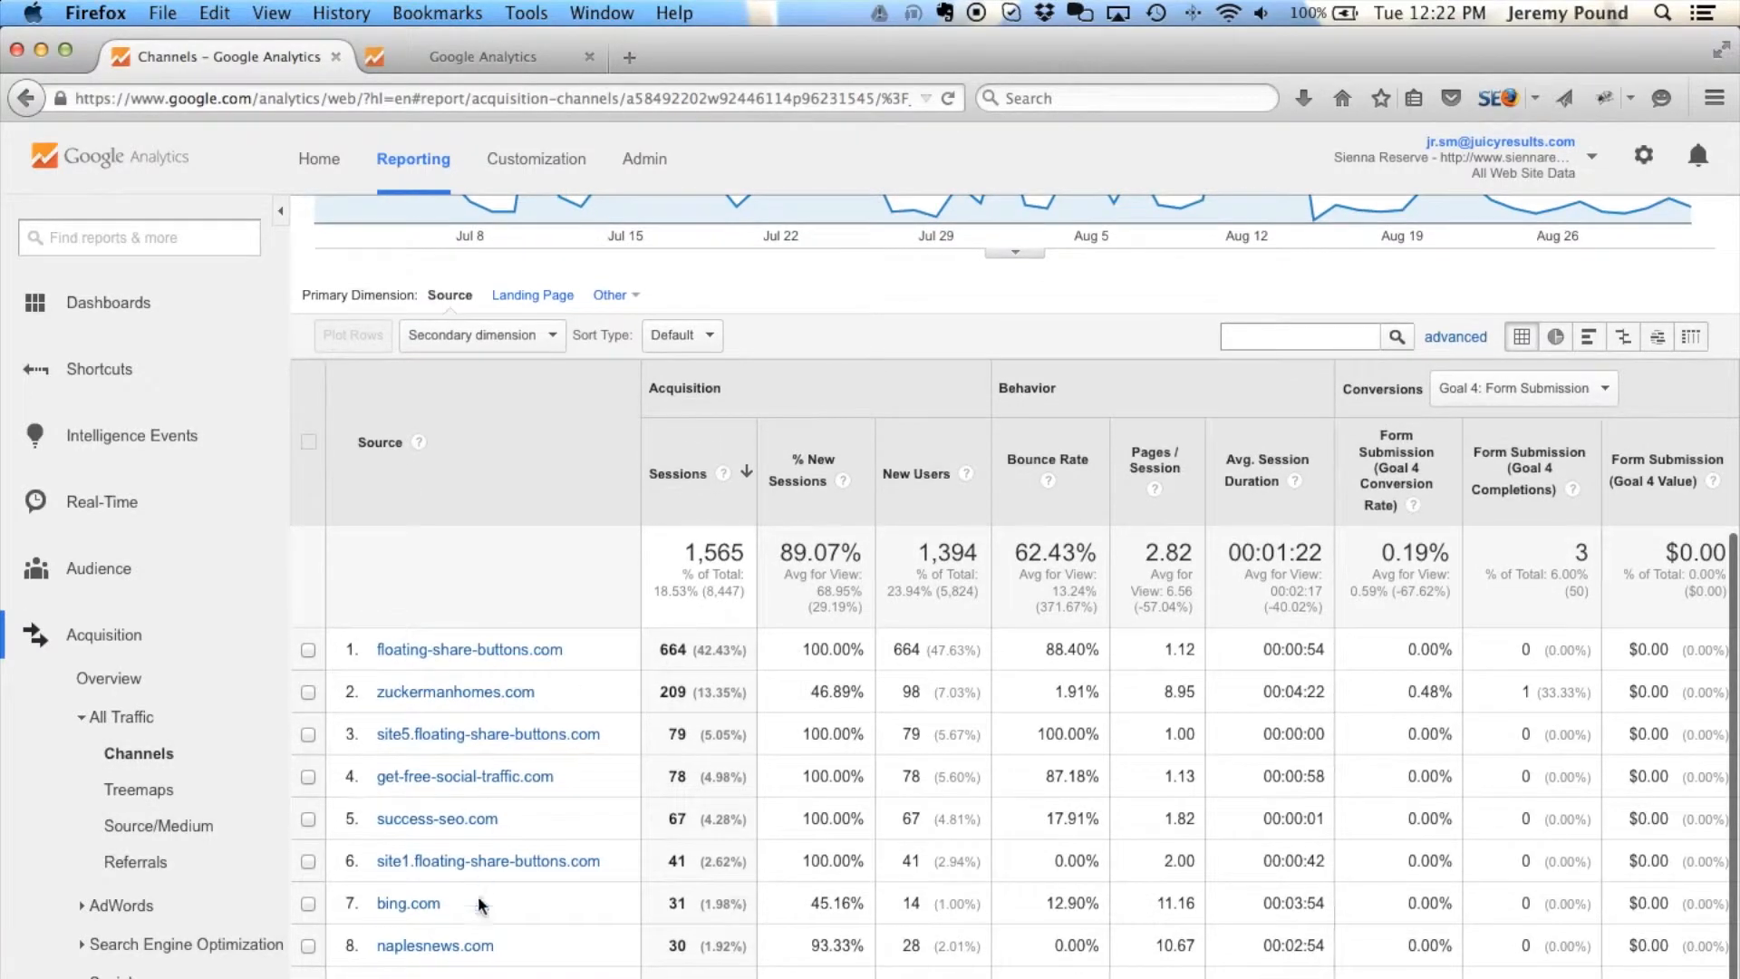
pyautogui.scroll(-2, 471, 598)
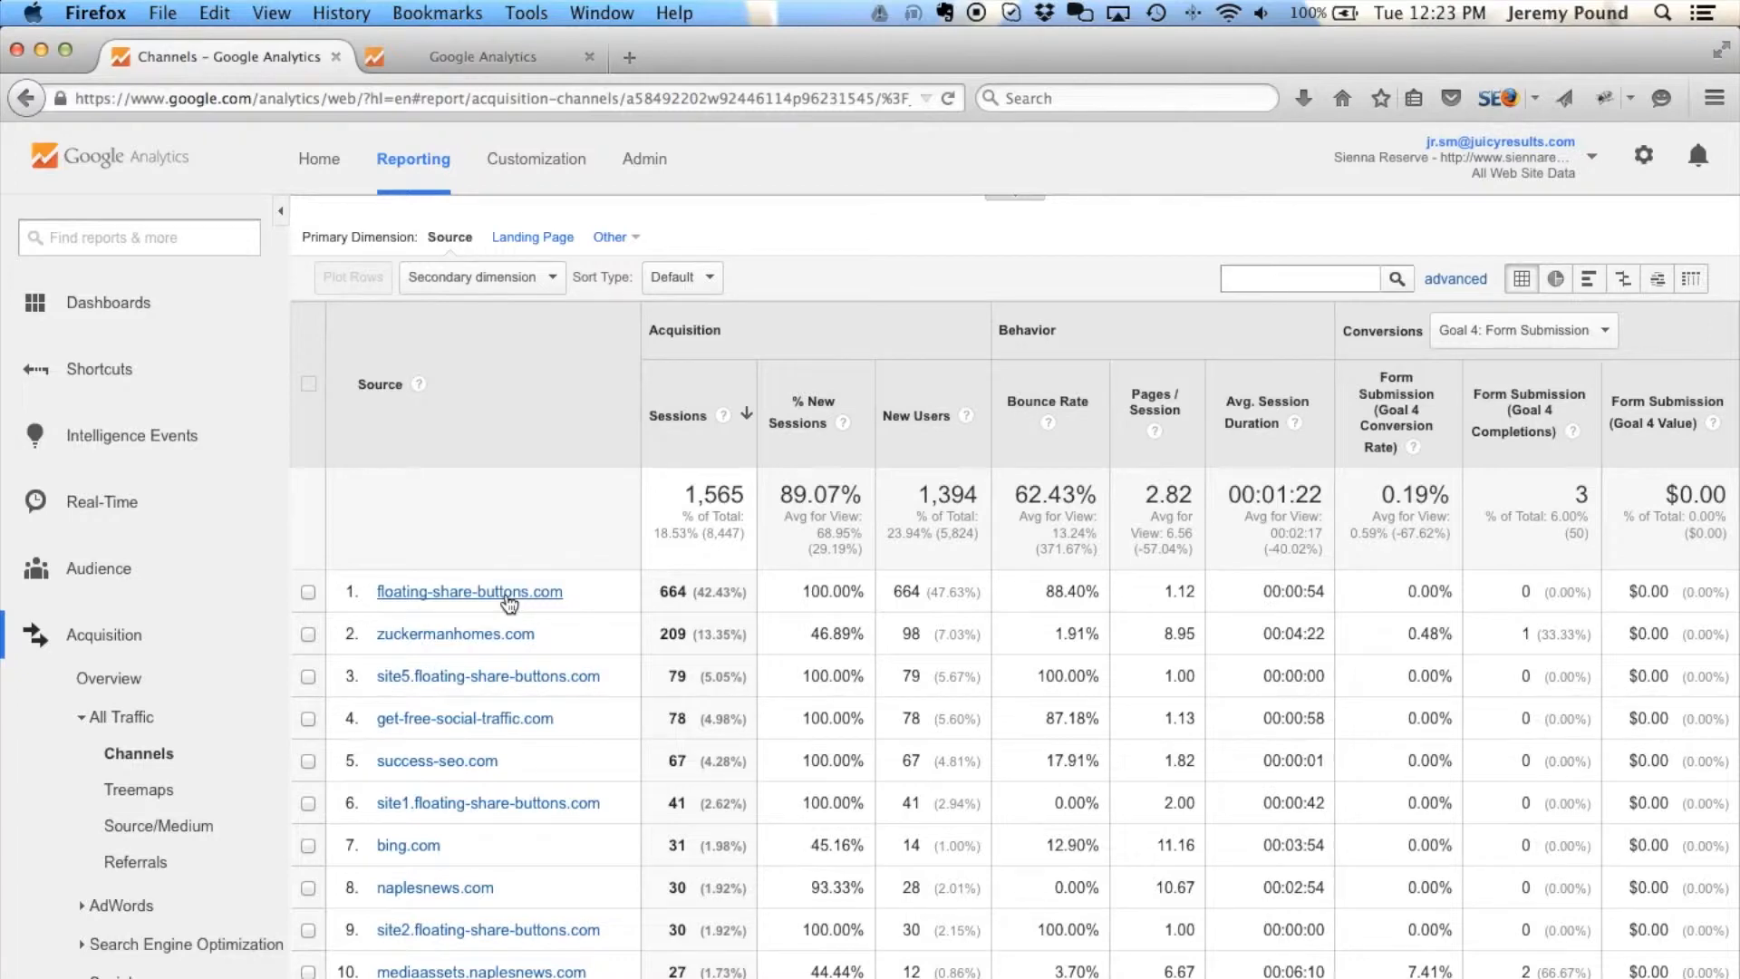
pyautogui.scroll(-1, 509, 603)
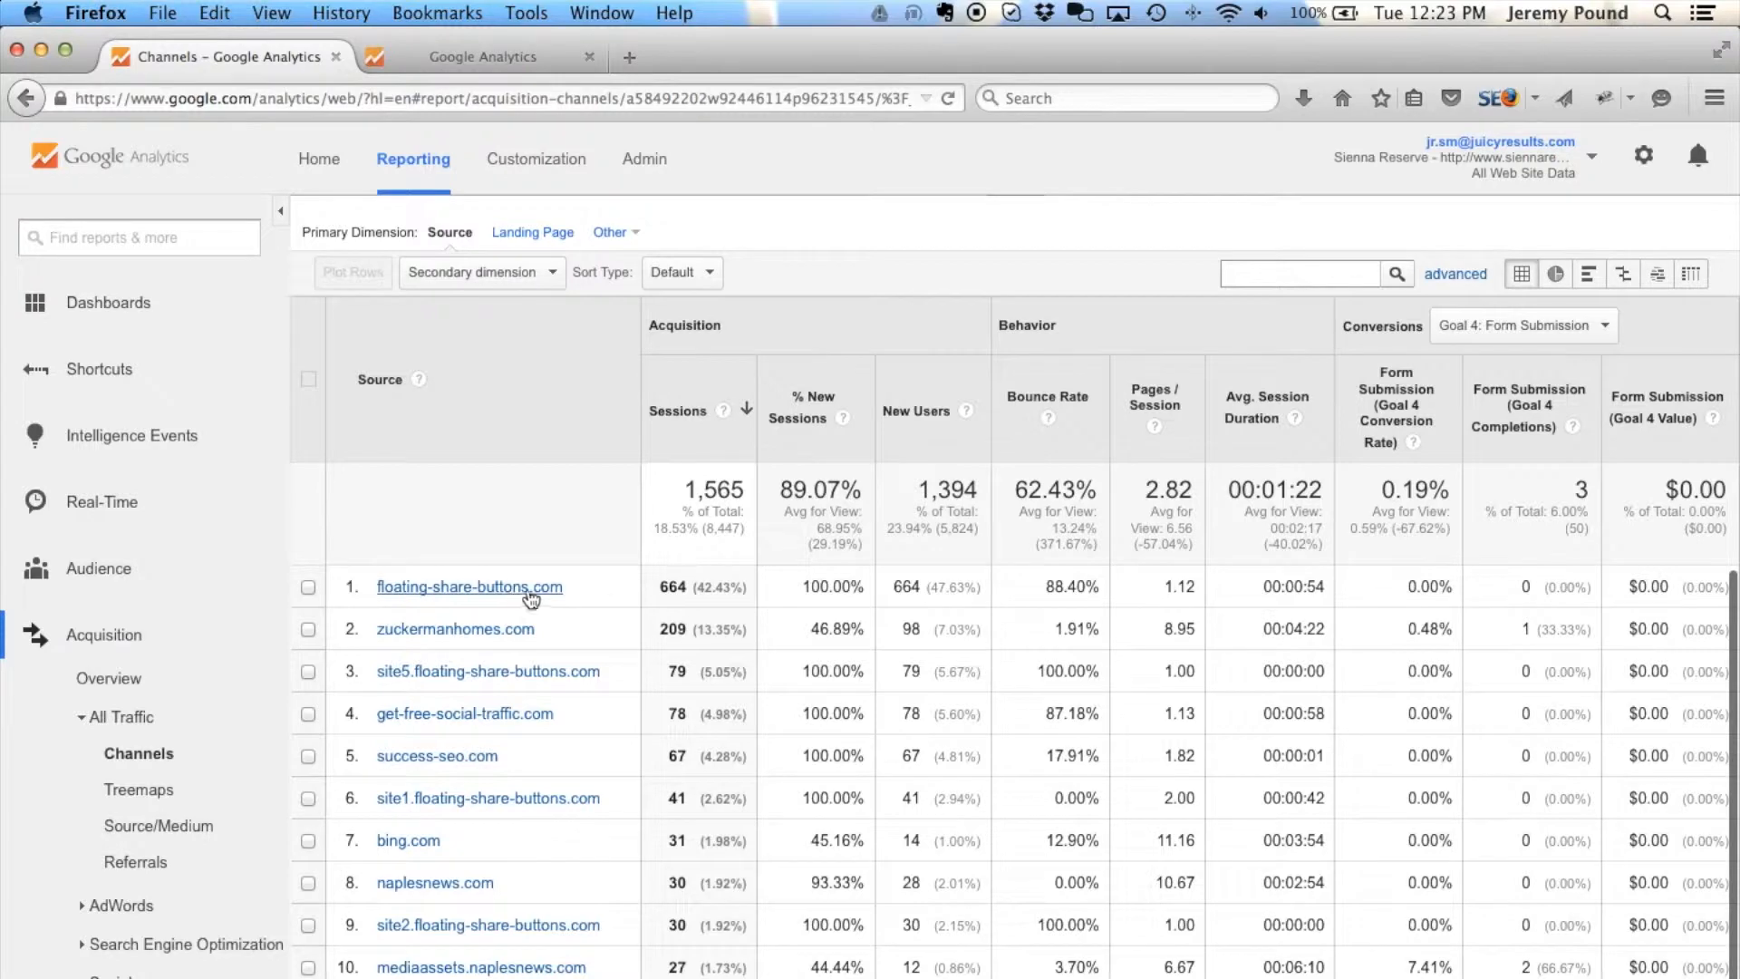
# Examine the floating-share-buttons.com session count against the daily referral sessions chart and the other sources
pyautogui.moveTo(652, 587); pyautogui.dragTo(685, 580)
pyautogui.scroll(-1, 540, 611)
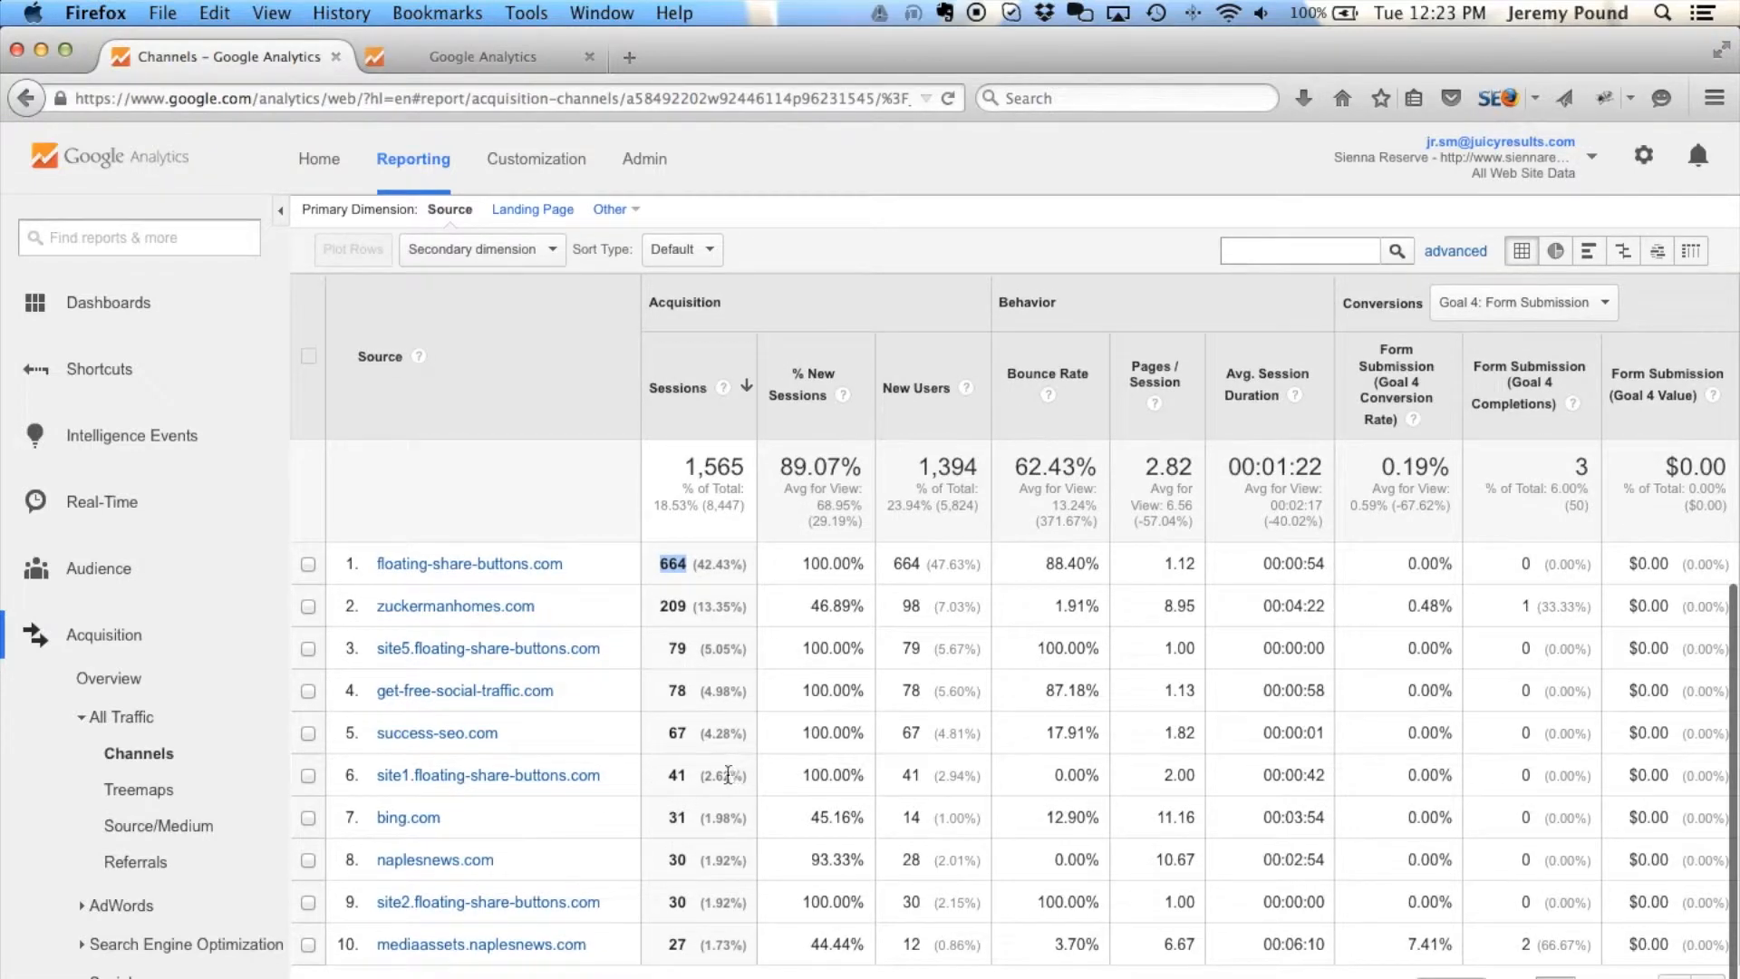
pyautogui.scroll(3, 695, 778)
pyautogui.scroll(4, 696, 774)
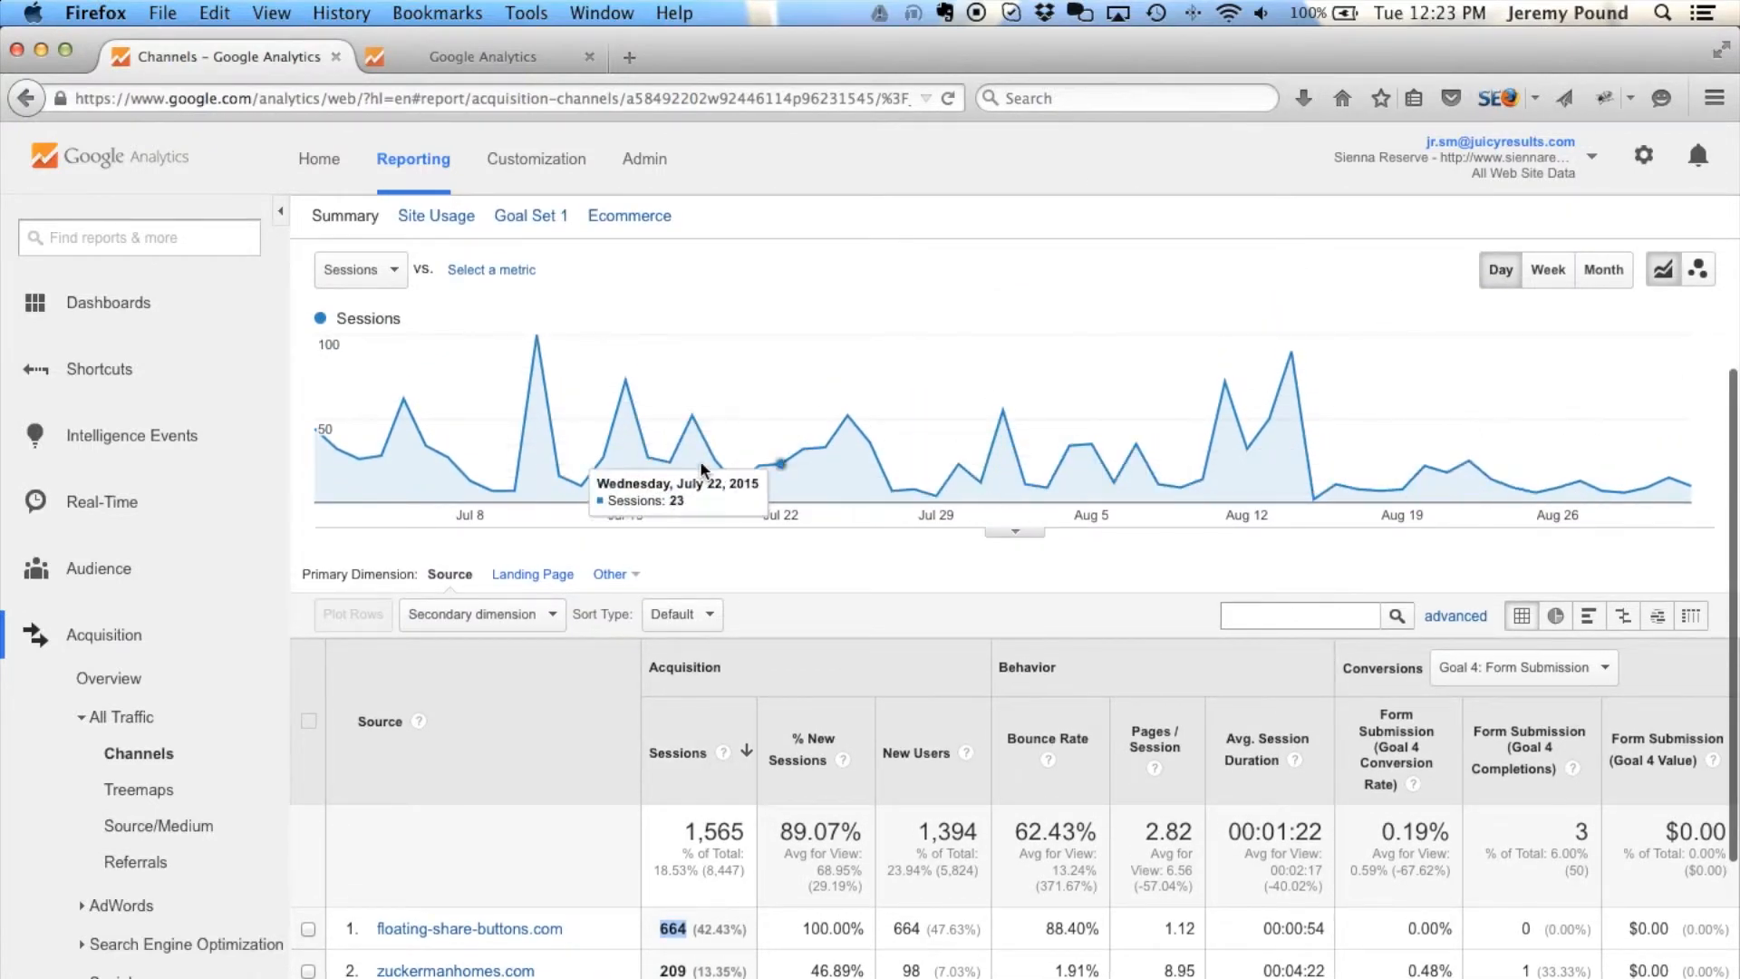
pyautogui.scroll(1, 1067, 472)
pyautogui.scroll(1, 1062, 461)
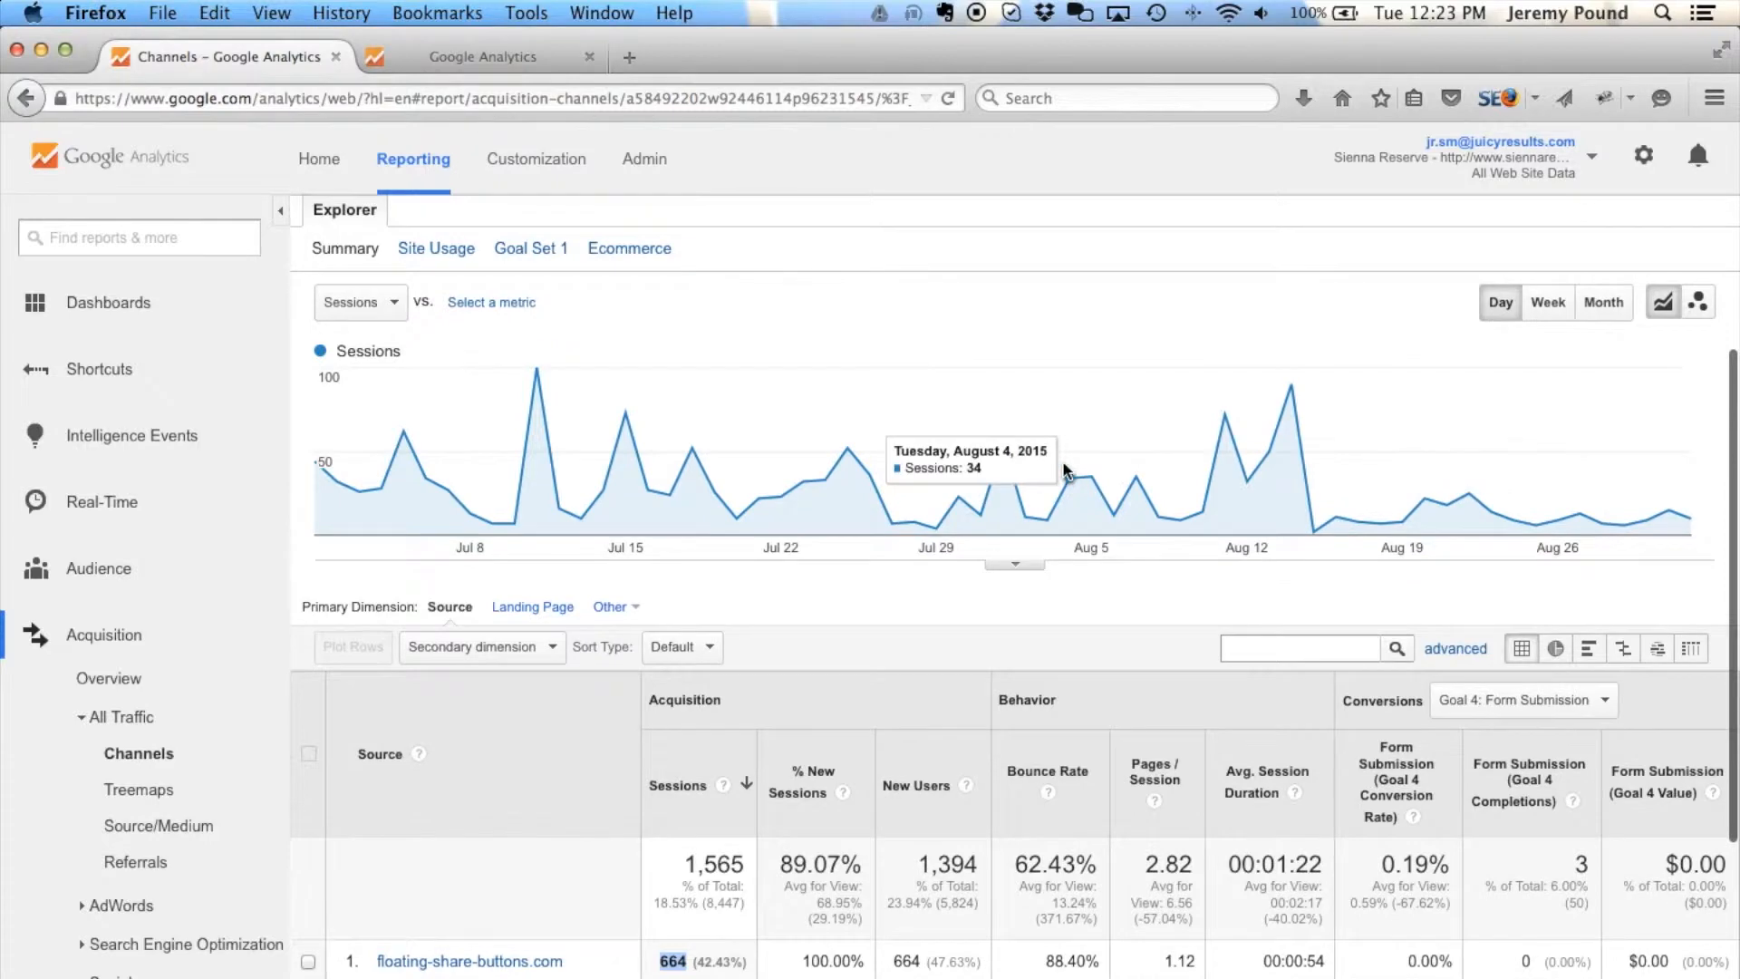
pyautogui.scroll(-5, 1062, 460)
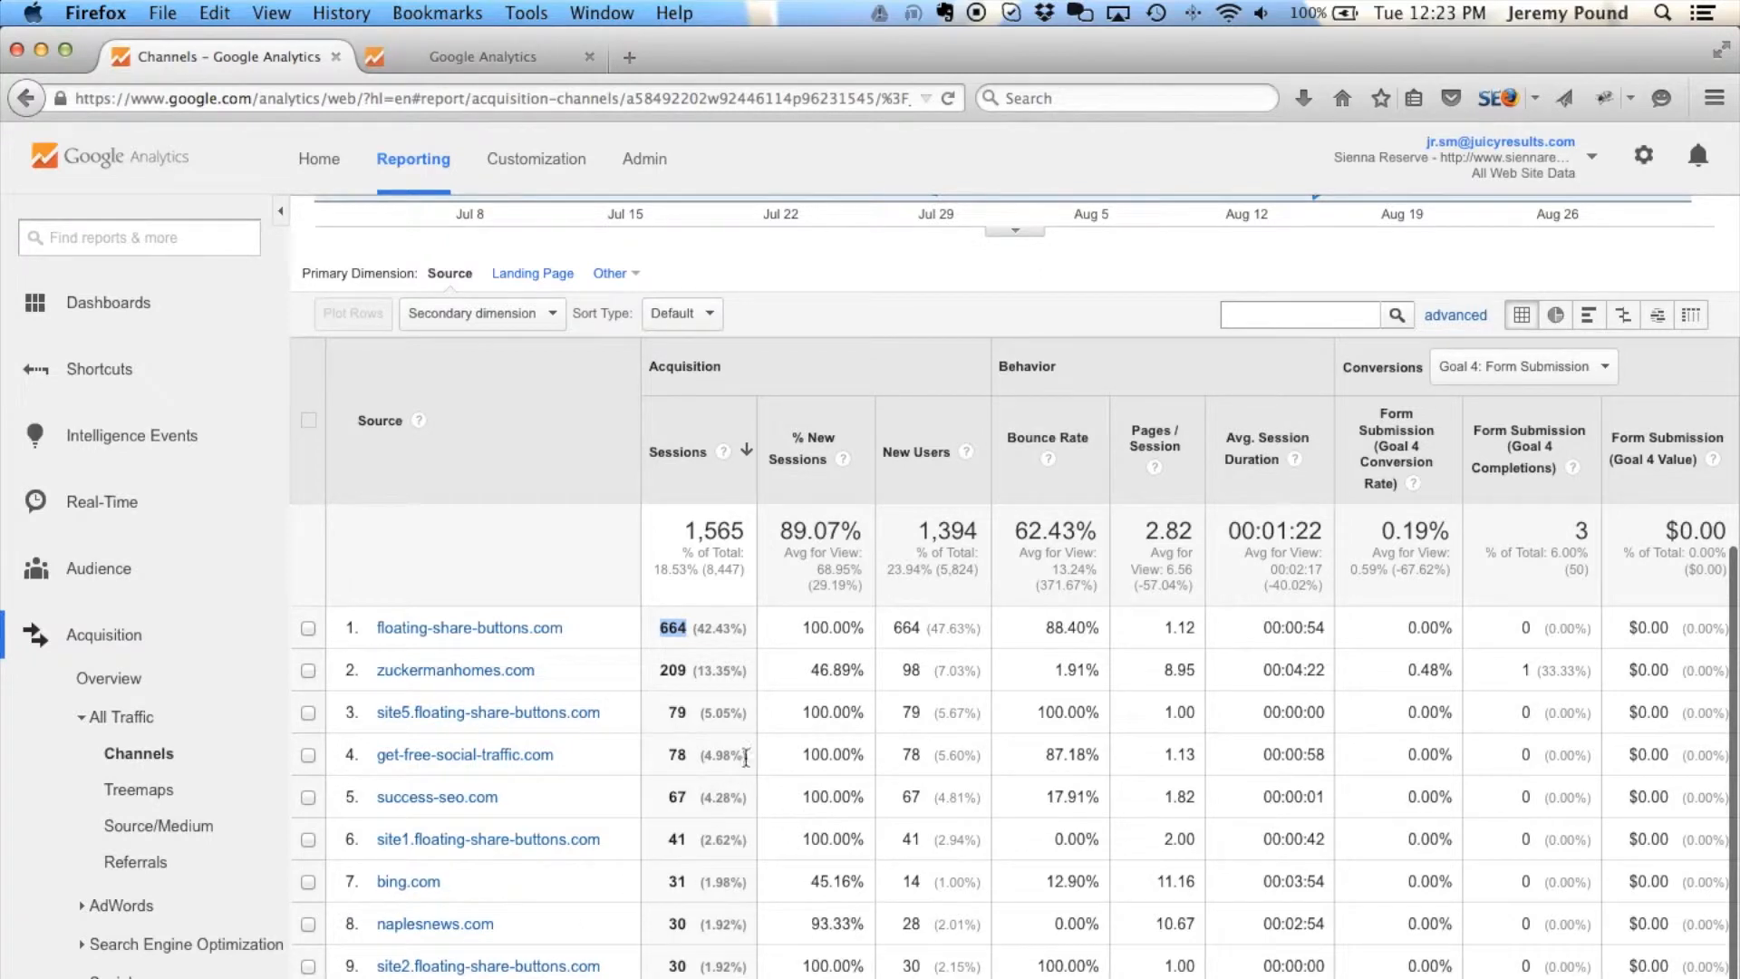
pyautogui.scroll(2, 479, 246)
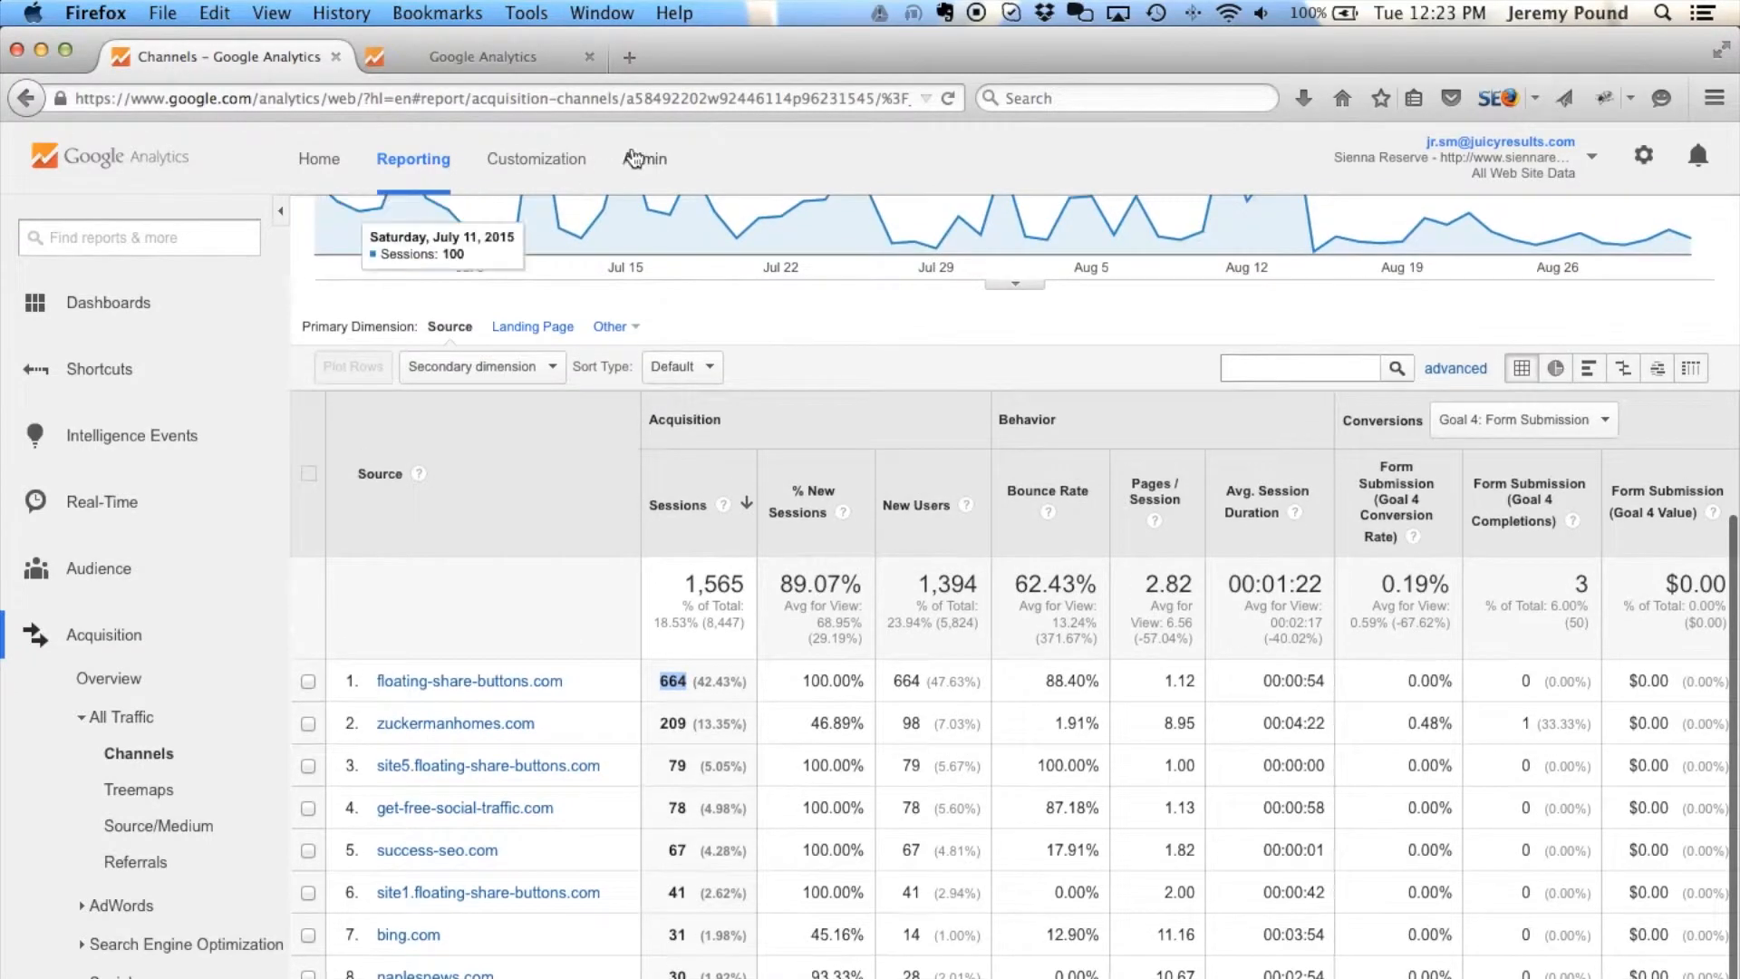
# Open the juicyresults.com view's filters in the other Analytics tab and start a new filter named "Referal Spam"
pyautogui.click(496, 51)
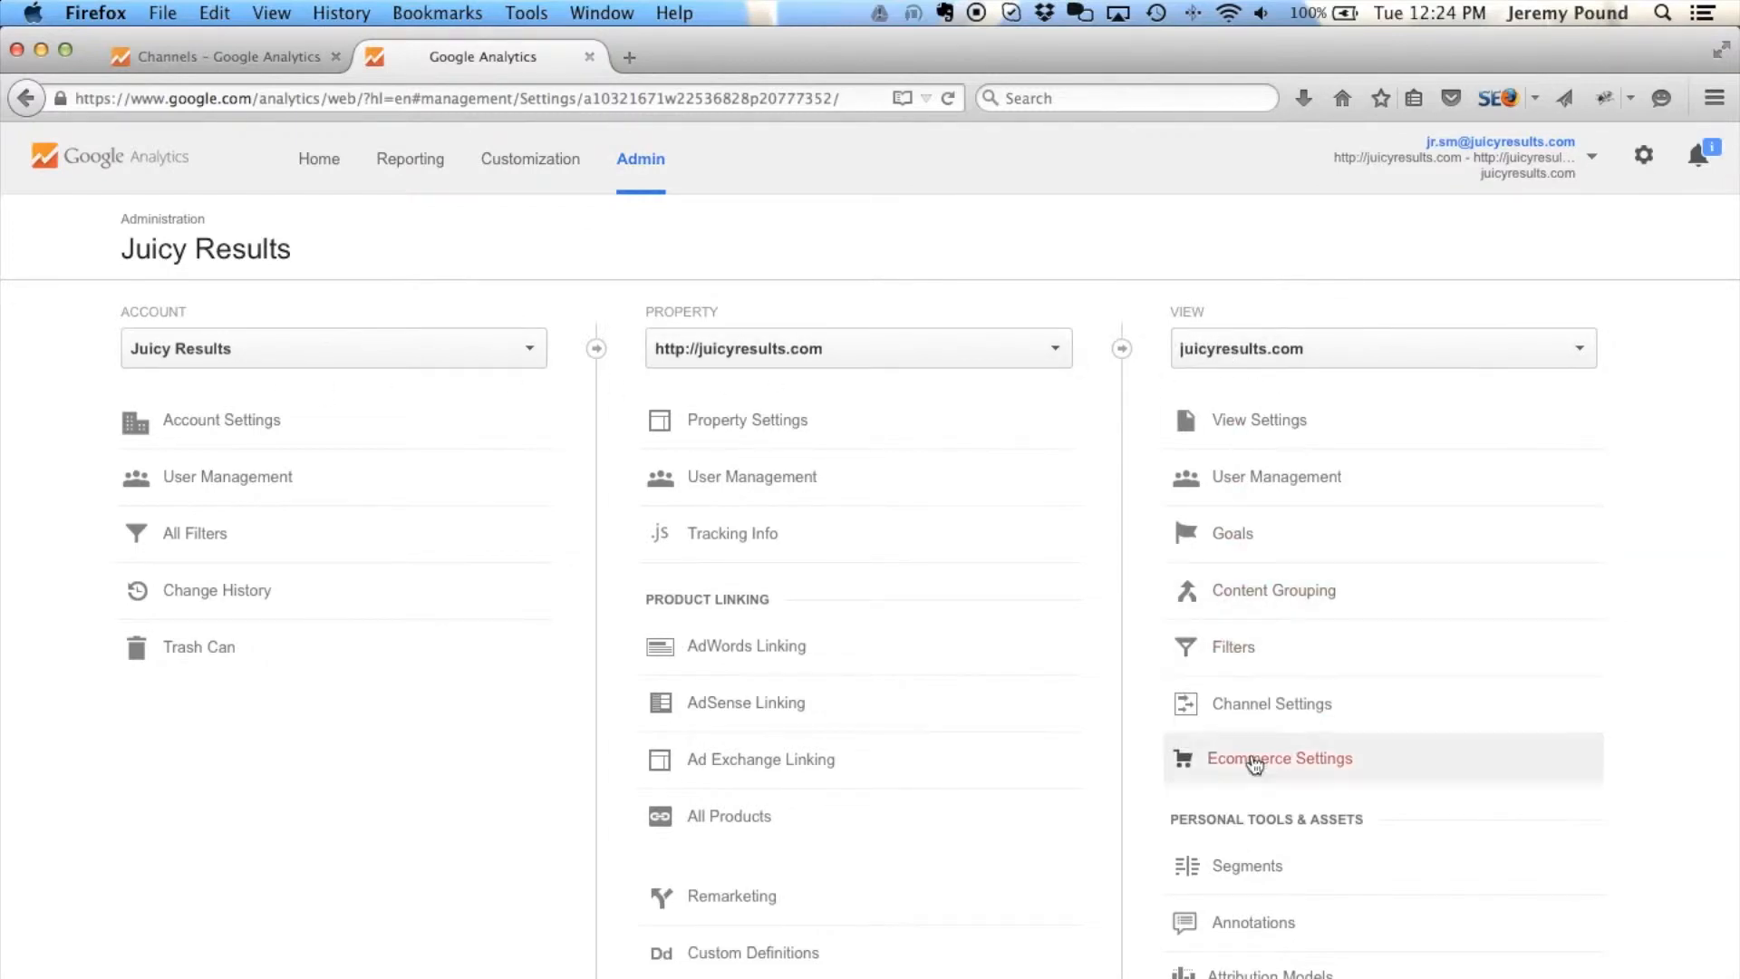
pyautogui.click(1234, 648)
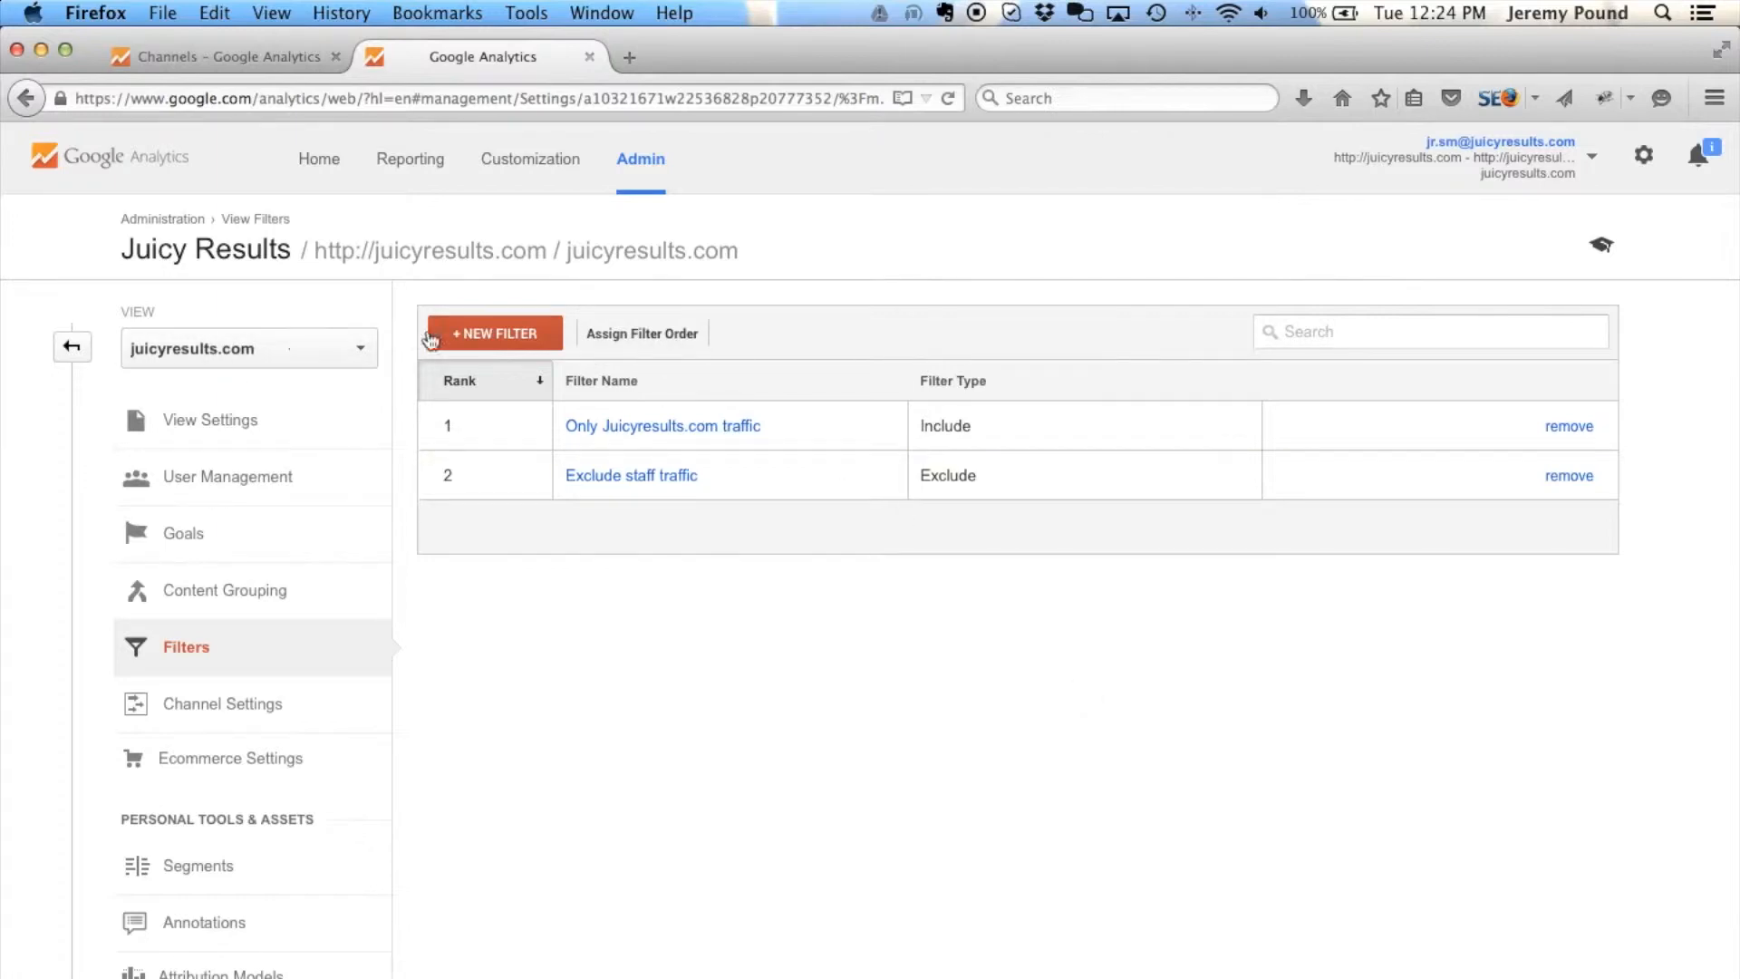
pyautogui.click(478, 337)
pyautogui.click(465, 554)
pyautogui.write('Referal Spam')
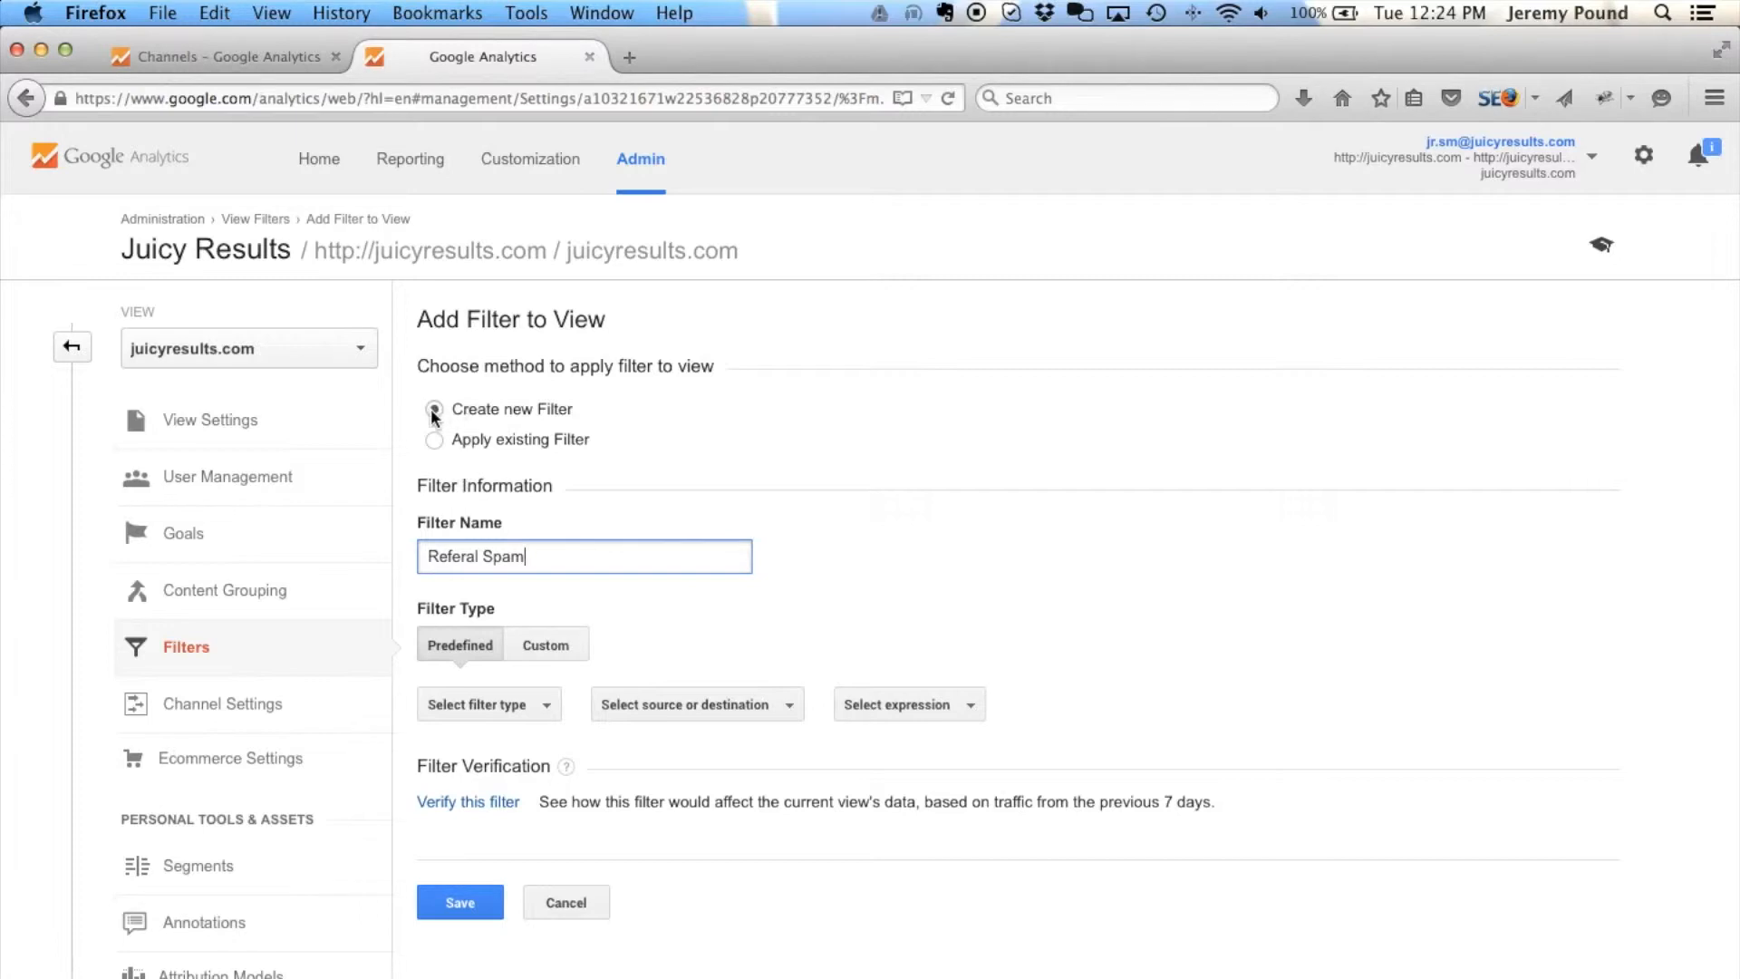
# Make it a custom Exclude filter that uses Campaign Source as the filter field
pyautogui.click(558, 649)
pyautogui.scroll(-2, 729, 653)
pyautogui.scroll(-5, 725, 648)
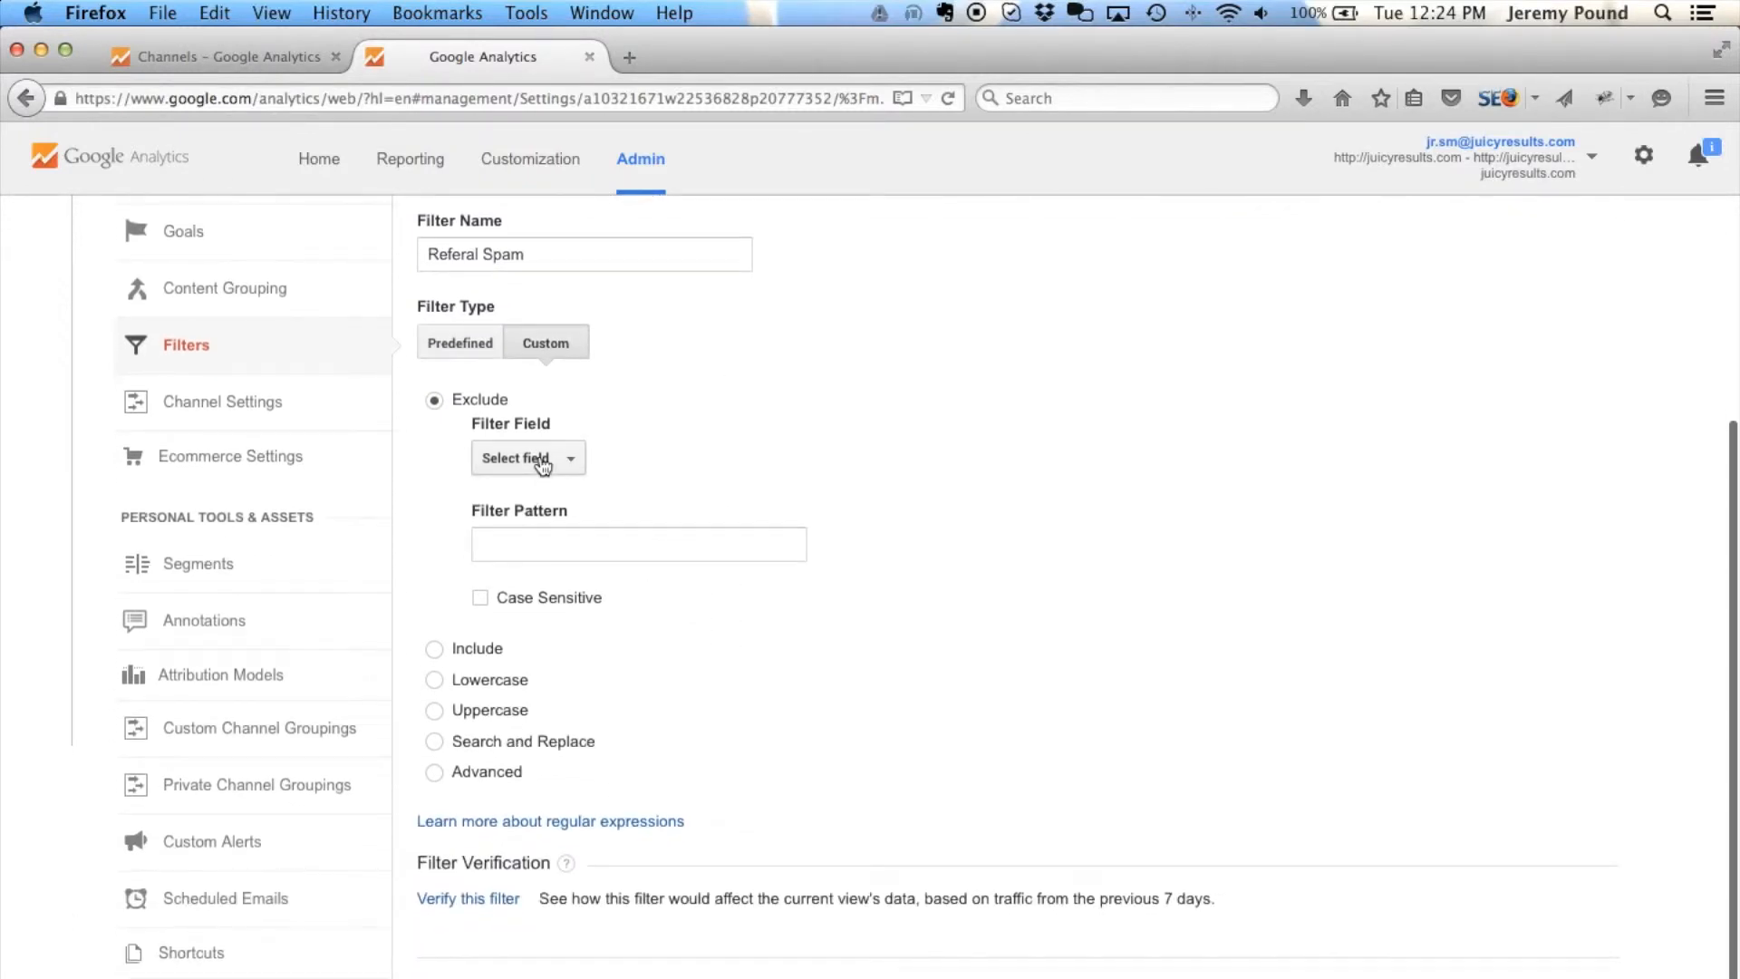
pyautogui.click(538, 464)
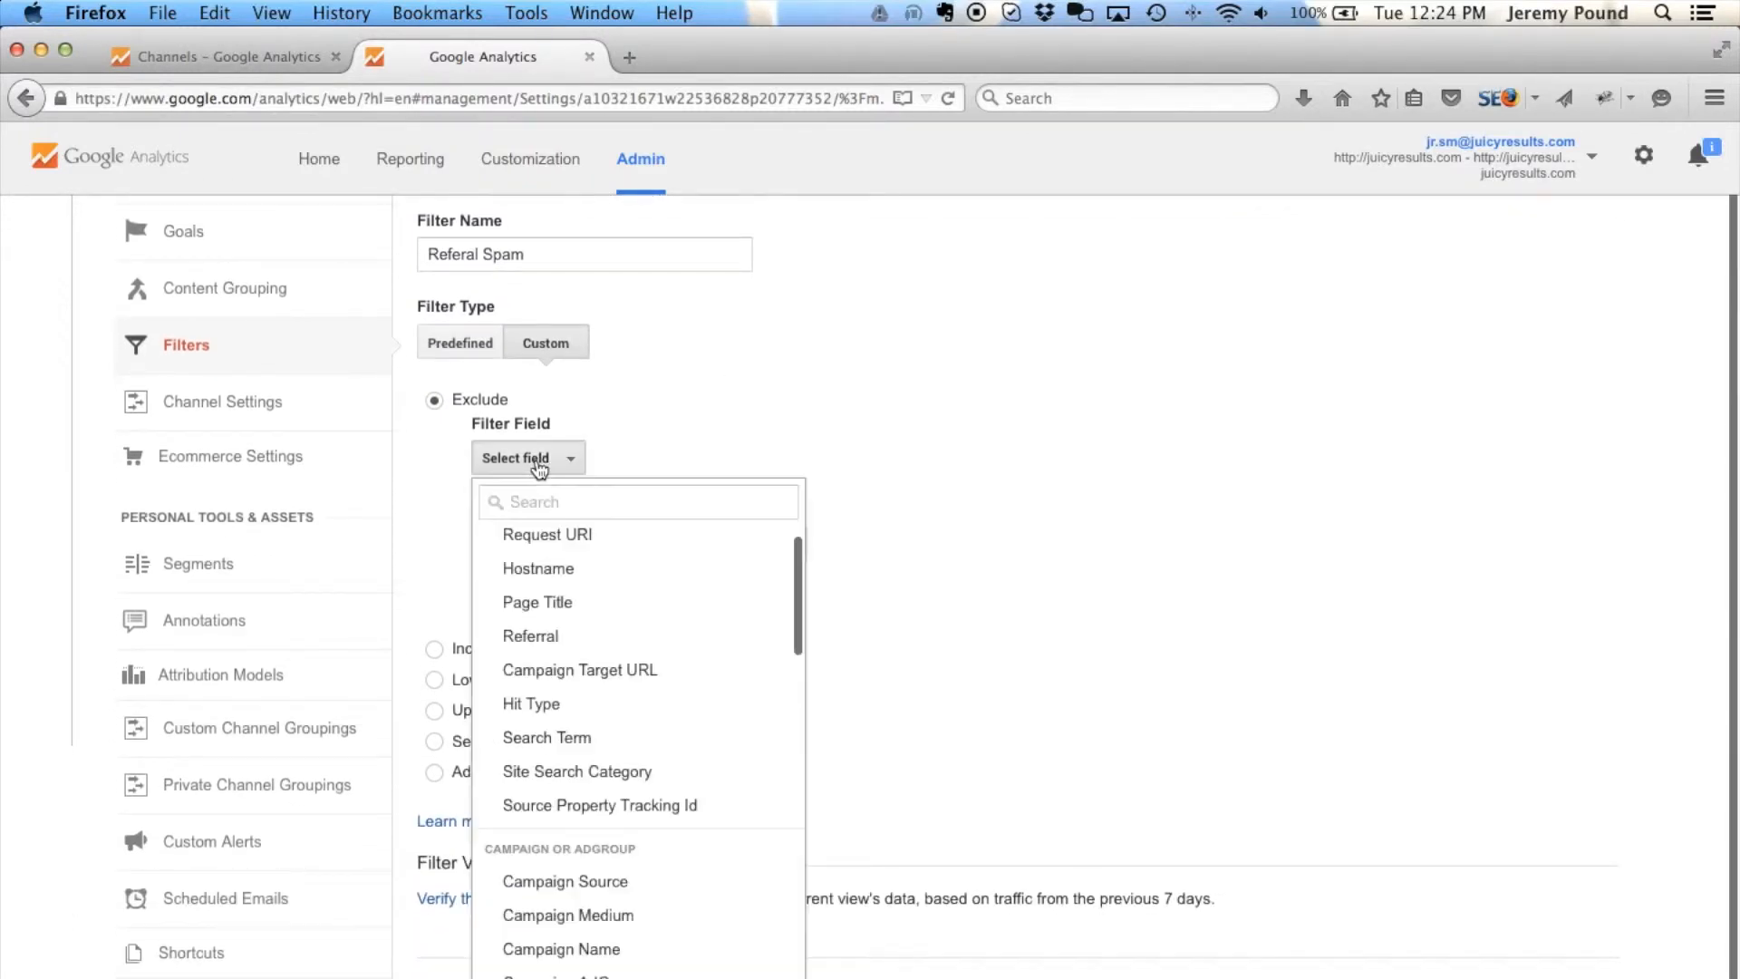
pyautogui.click(608, 894)
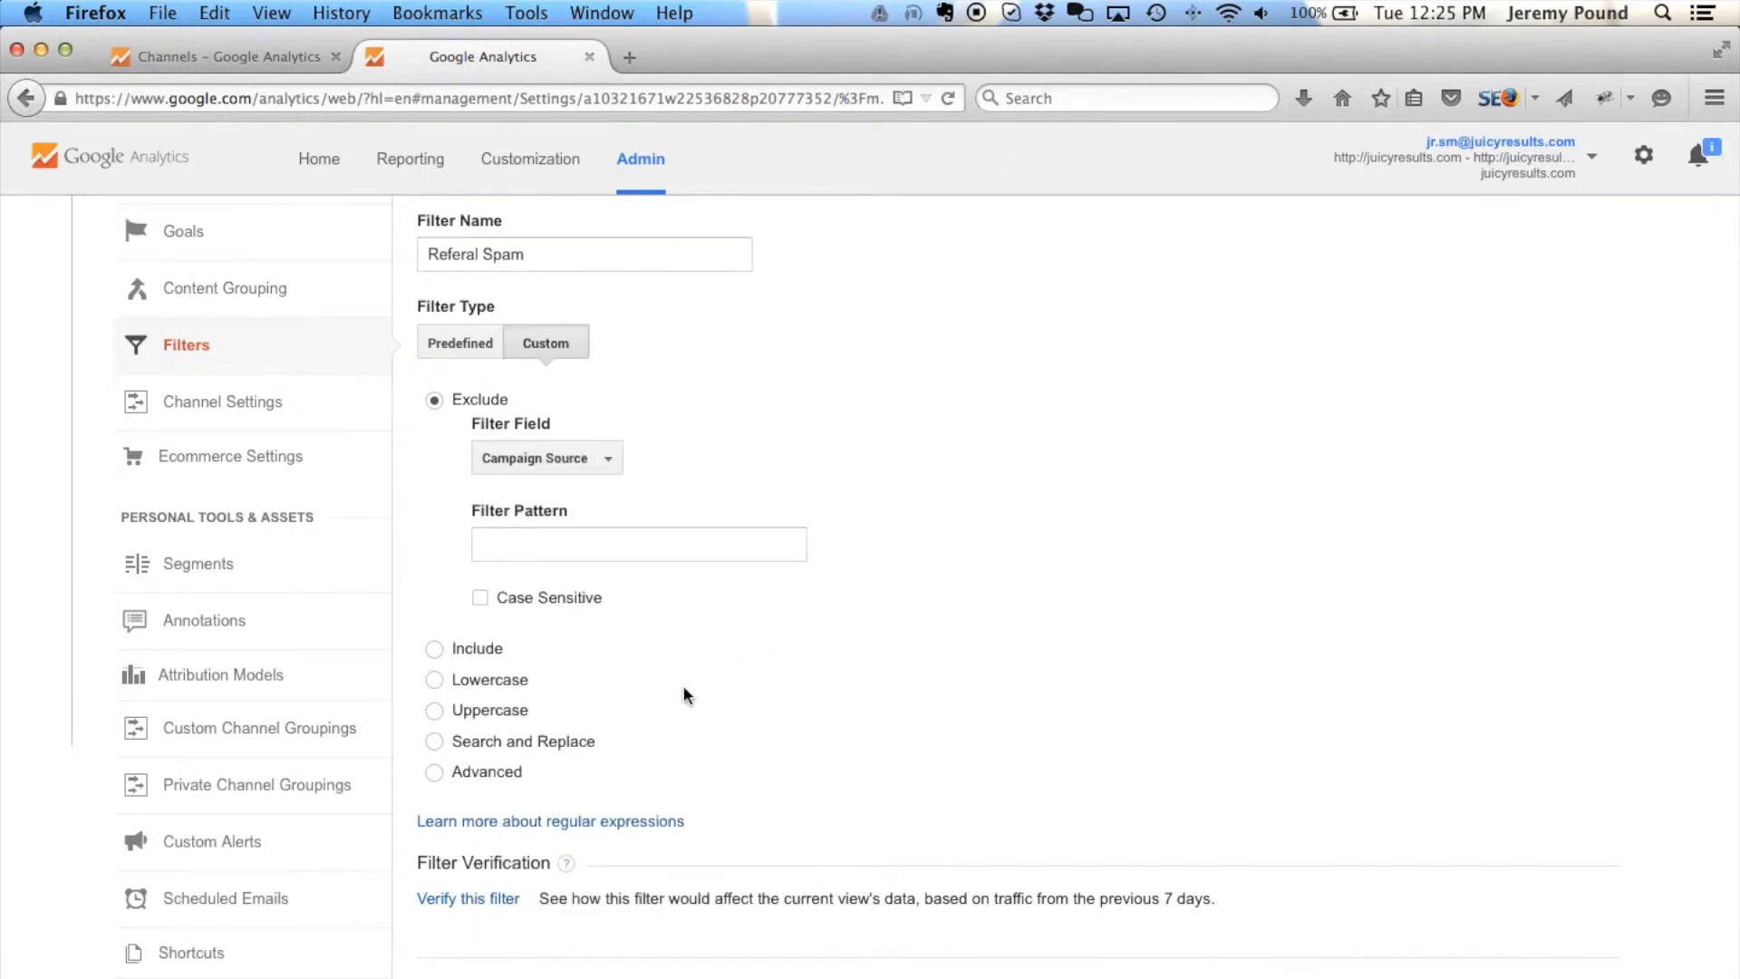
pyautogui.scroll(-1, 677, 699)
pyautogui.click(544, 511)
pyautogui.write('www.amazon.com')
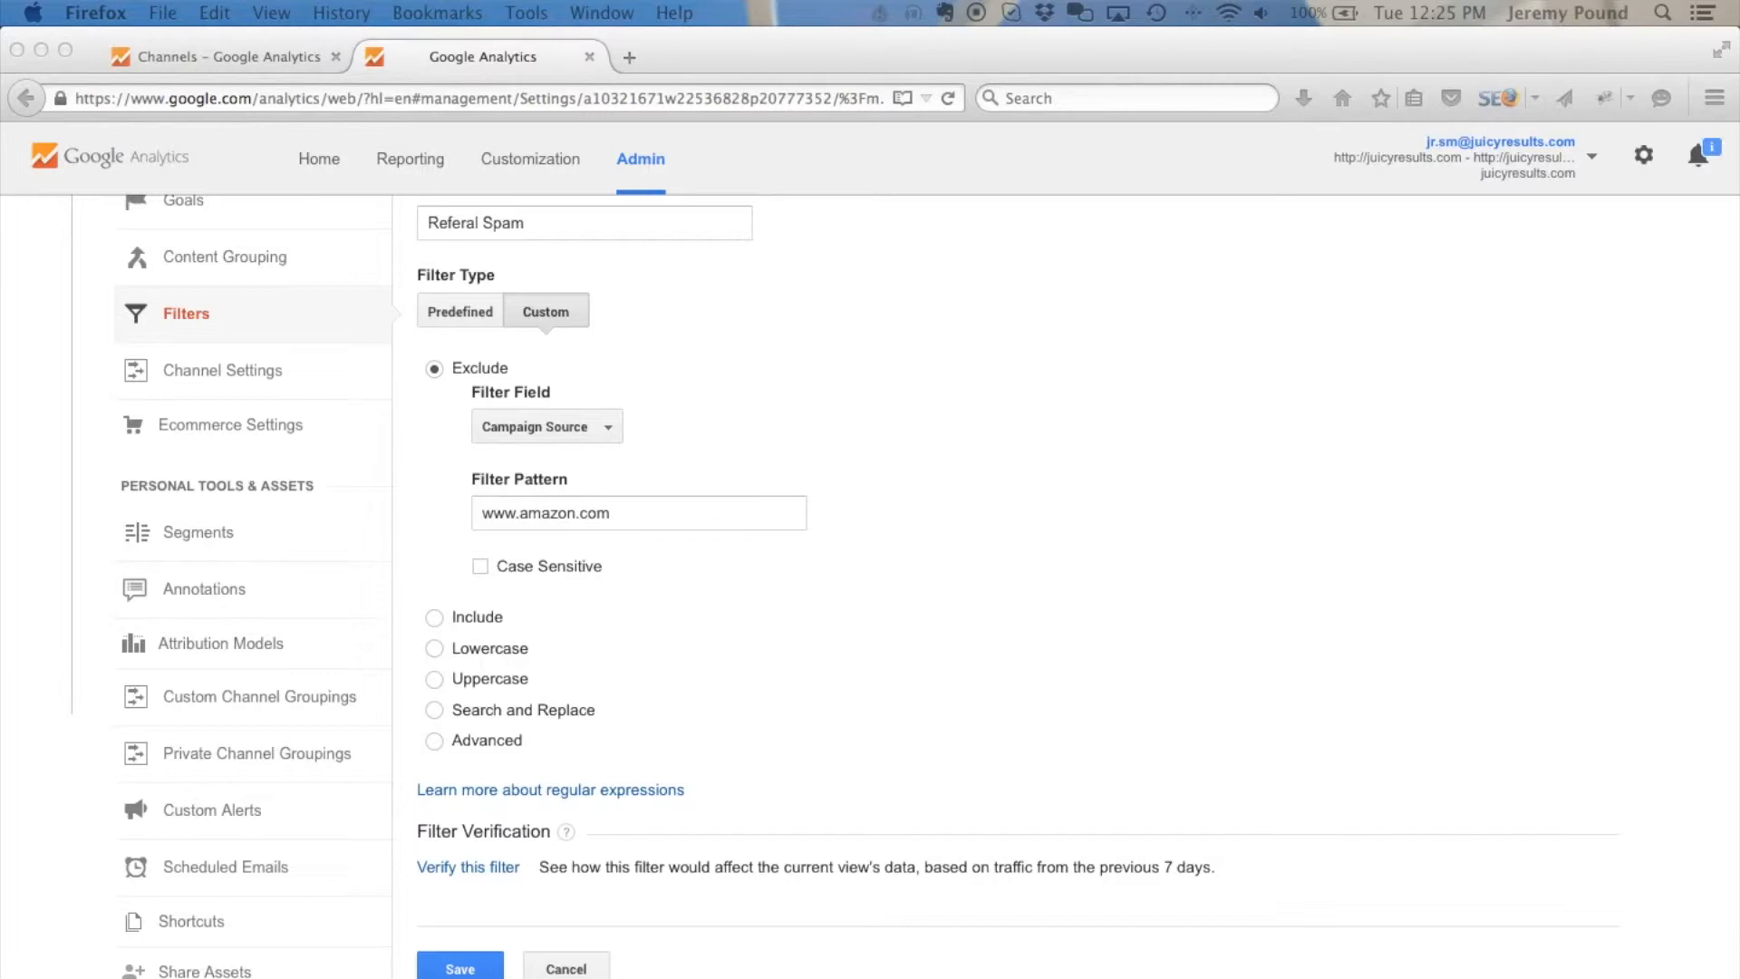
# Replace the filter pattern with the copied domain list floating-share-buttons.com|free-social-buttons.com
pyautogui.click(703, 507)
pyautogui.press('super+a')
pyautogui.press('super+v')
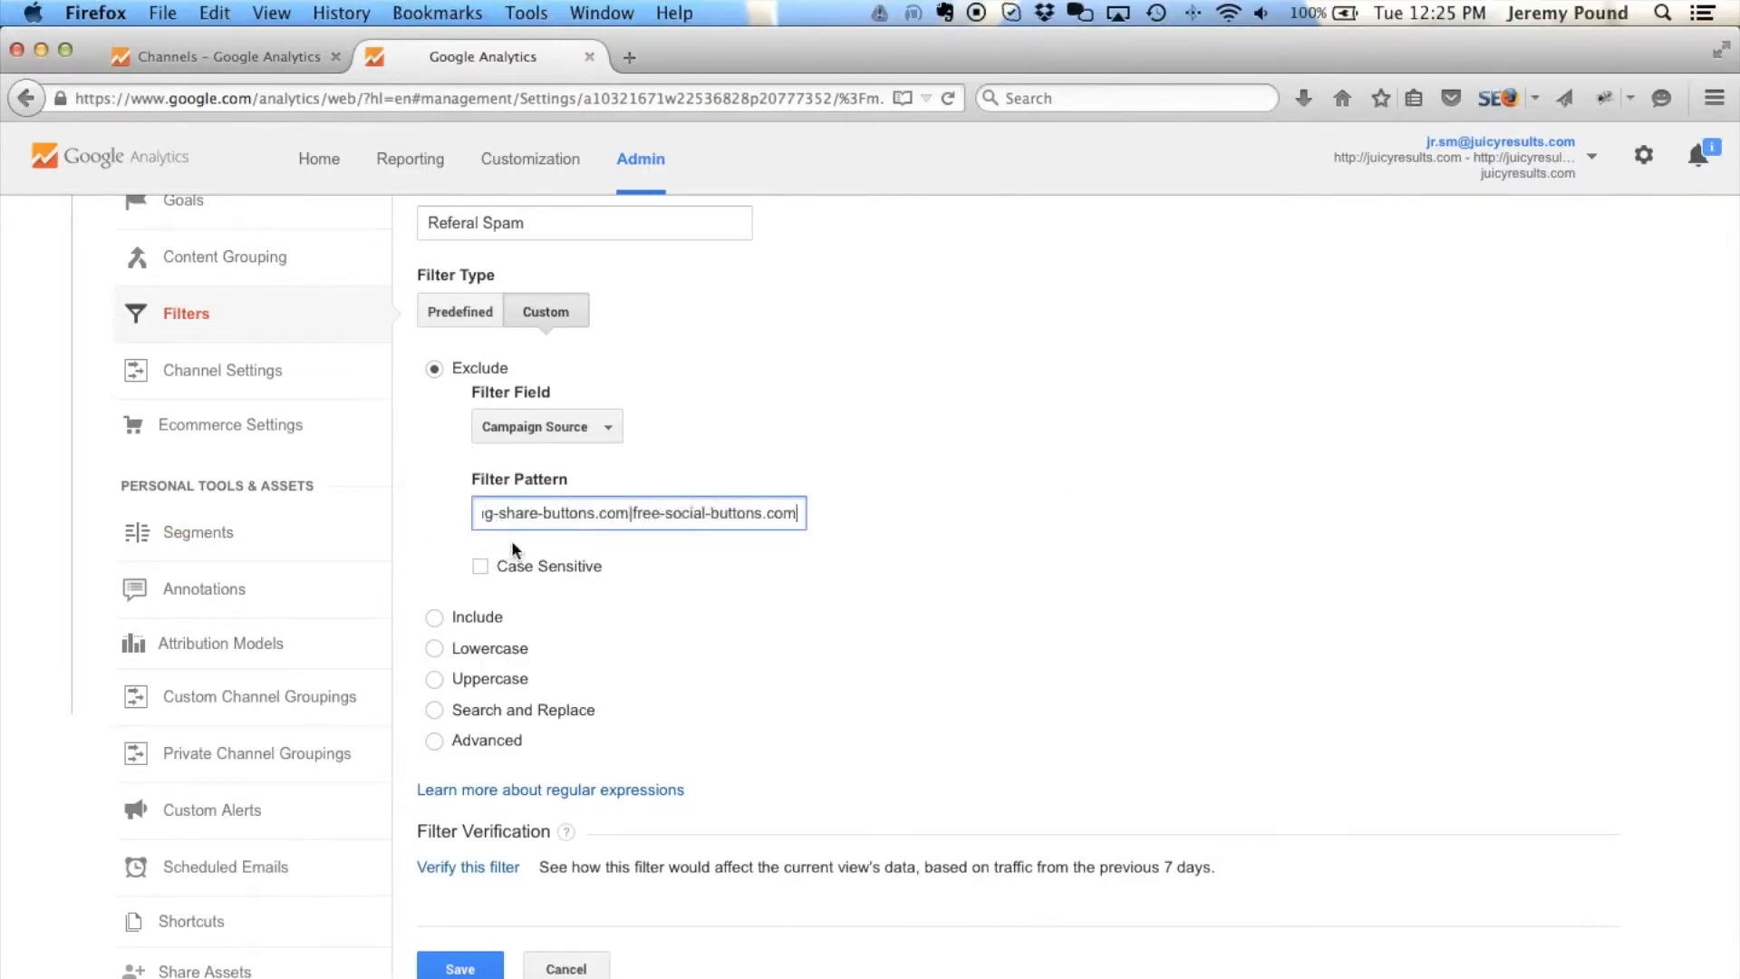
# Append |amazon.com to the end of the filter pattern
pyautogui.click(632, 513)
pyautogui.click(737, 514)
pyautogui.click(799, 514)
pyautogui.write('|')
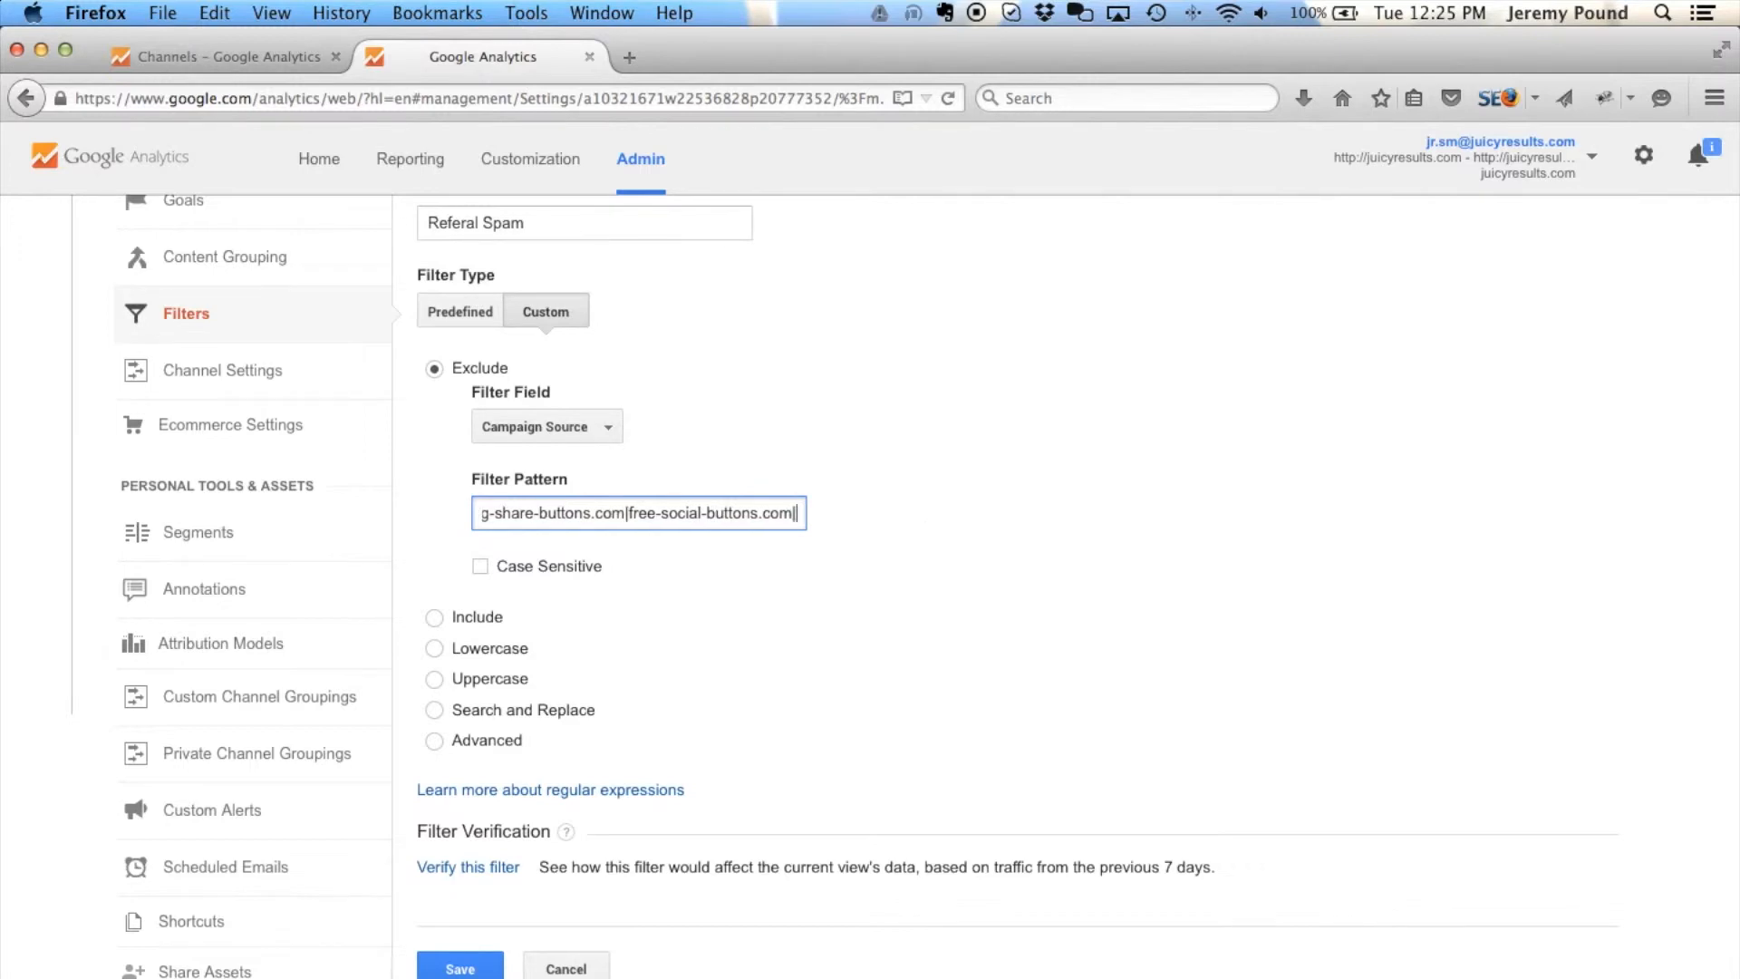
pyautogui.write('amaz')
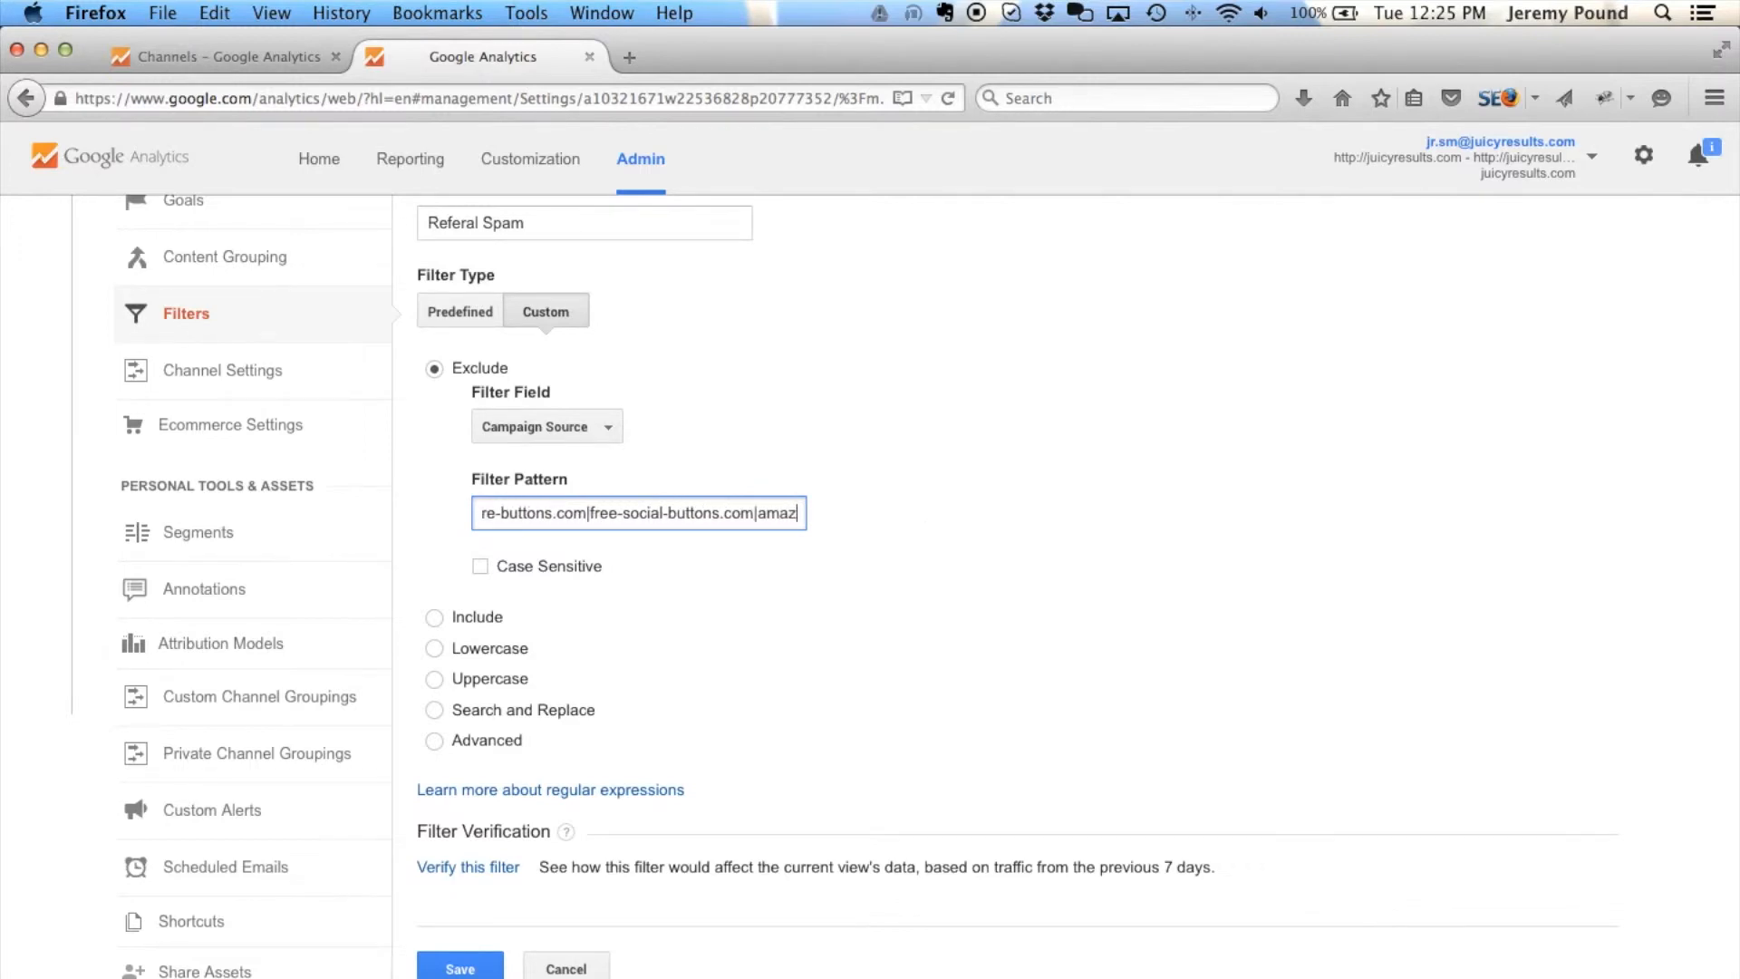
pyautogui.write('o')
pyautogui.write('n.com')
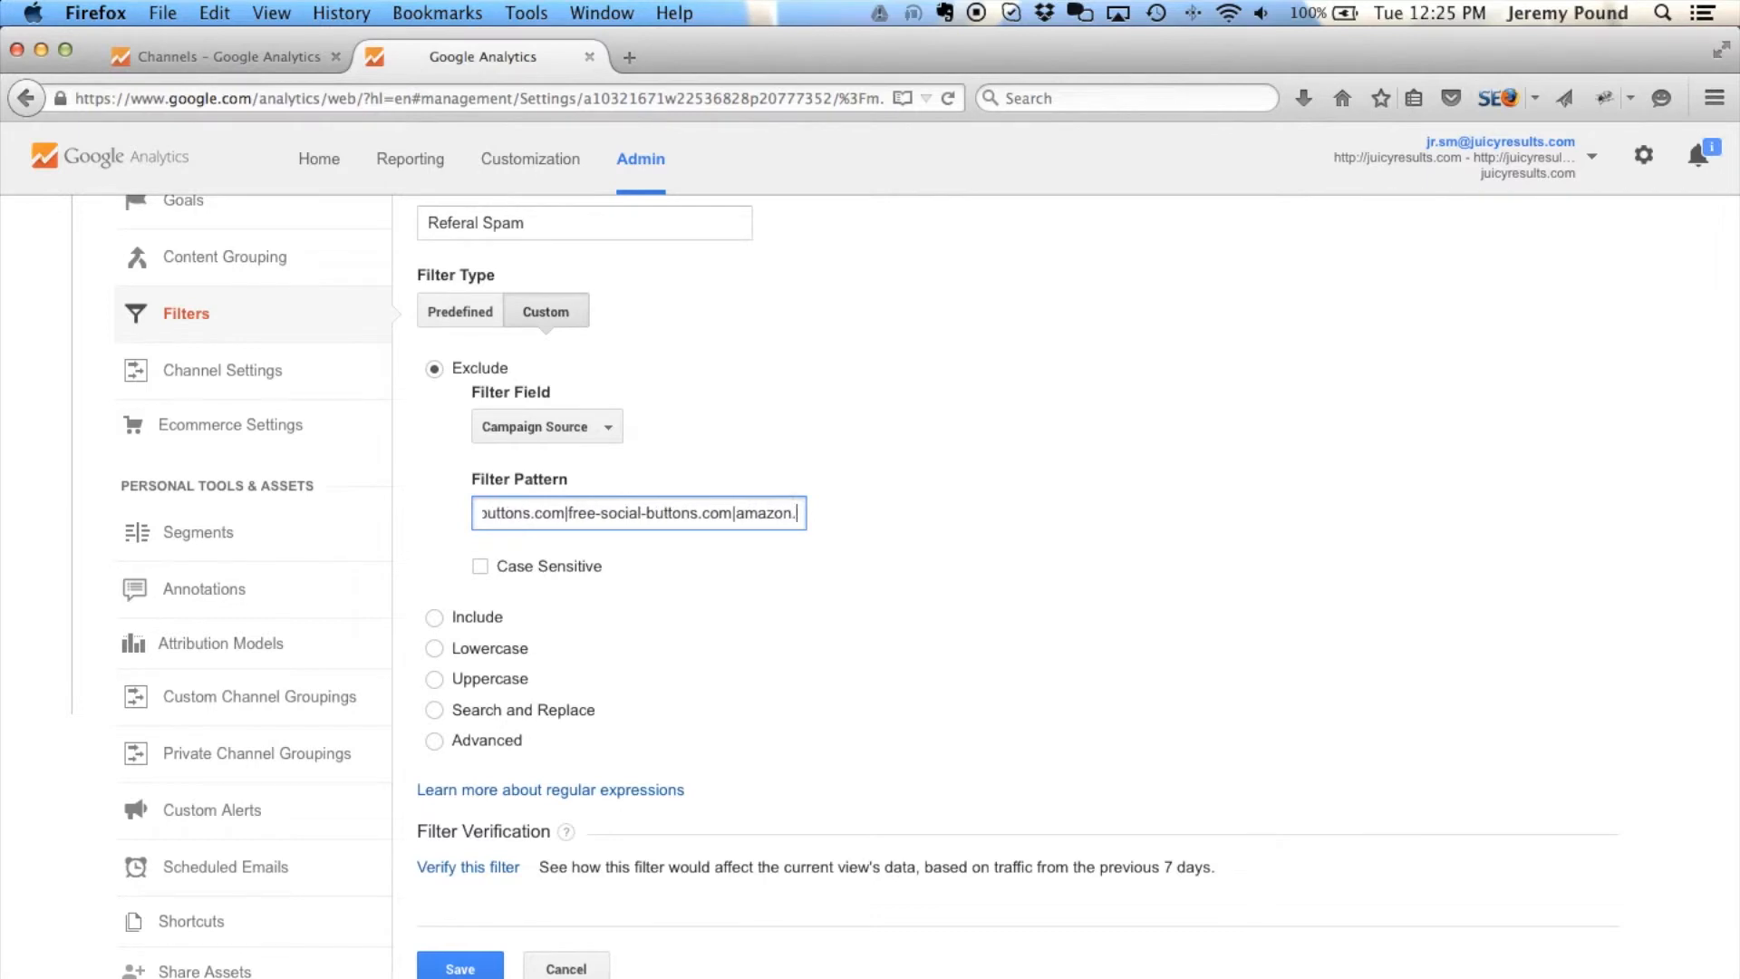
# Remove |amazon.com from the end of the filter pattern
pyautogui.press('BackSpace')
pyautogui.press('BackSpace')
pyautogui.press('BackSpace')
pyautogui.press('BackSpace')
pyautogui.press('BackSpace')
pyautogui.press('BackSpace')
pyautogui.press('BackSpace')
pyautogui.press('BackSpace')
pyautogui.press('BackSpace')
pyautogui.press('BackSpace')
pyautogui.press('BackSpace')
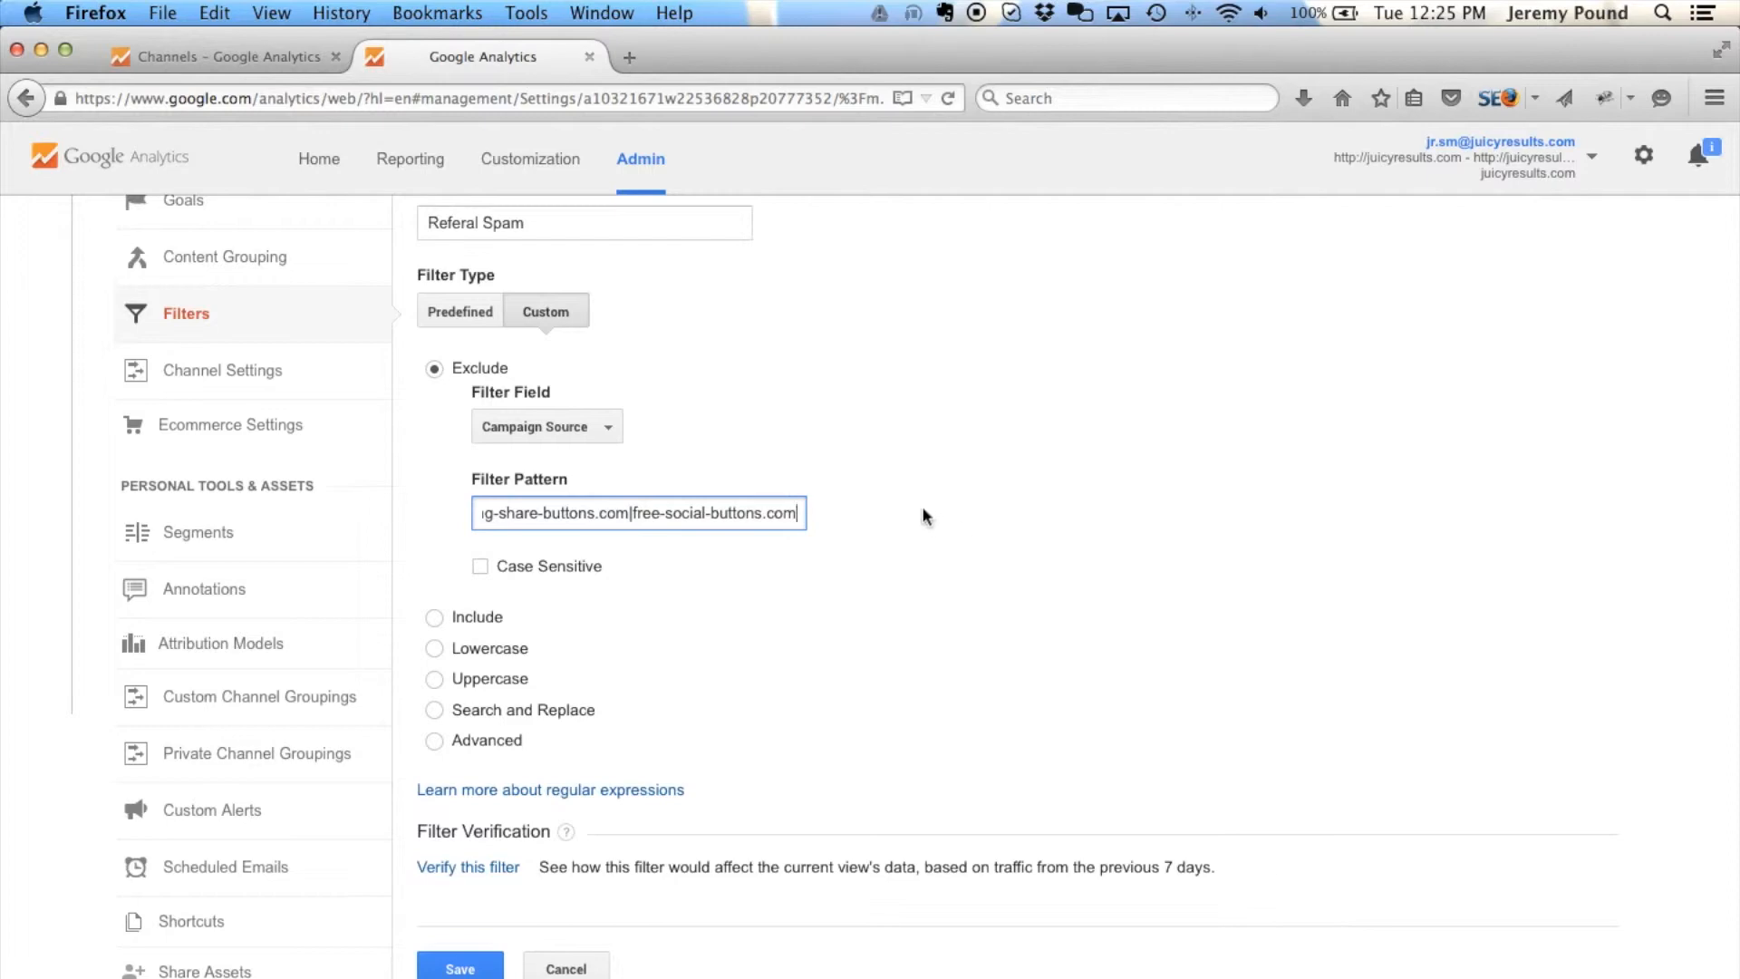
# Compare the domains in the filter pattern with the referral sources listed in the Channels report
pyautogui.moveTo(695, 513); pyautogui.dragTo(454, 515)
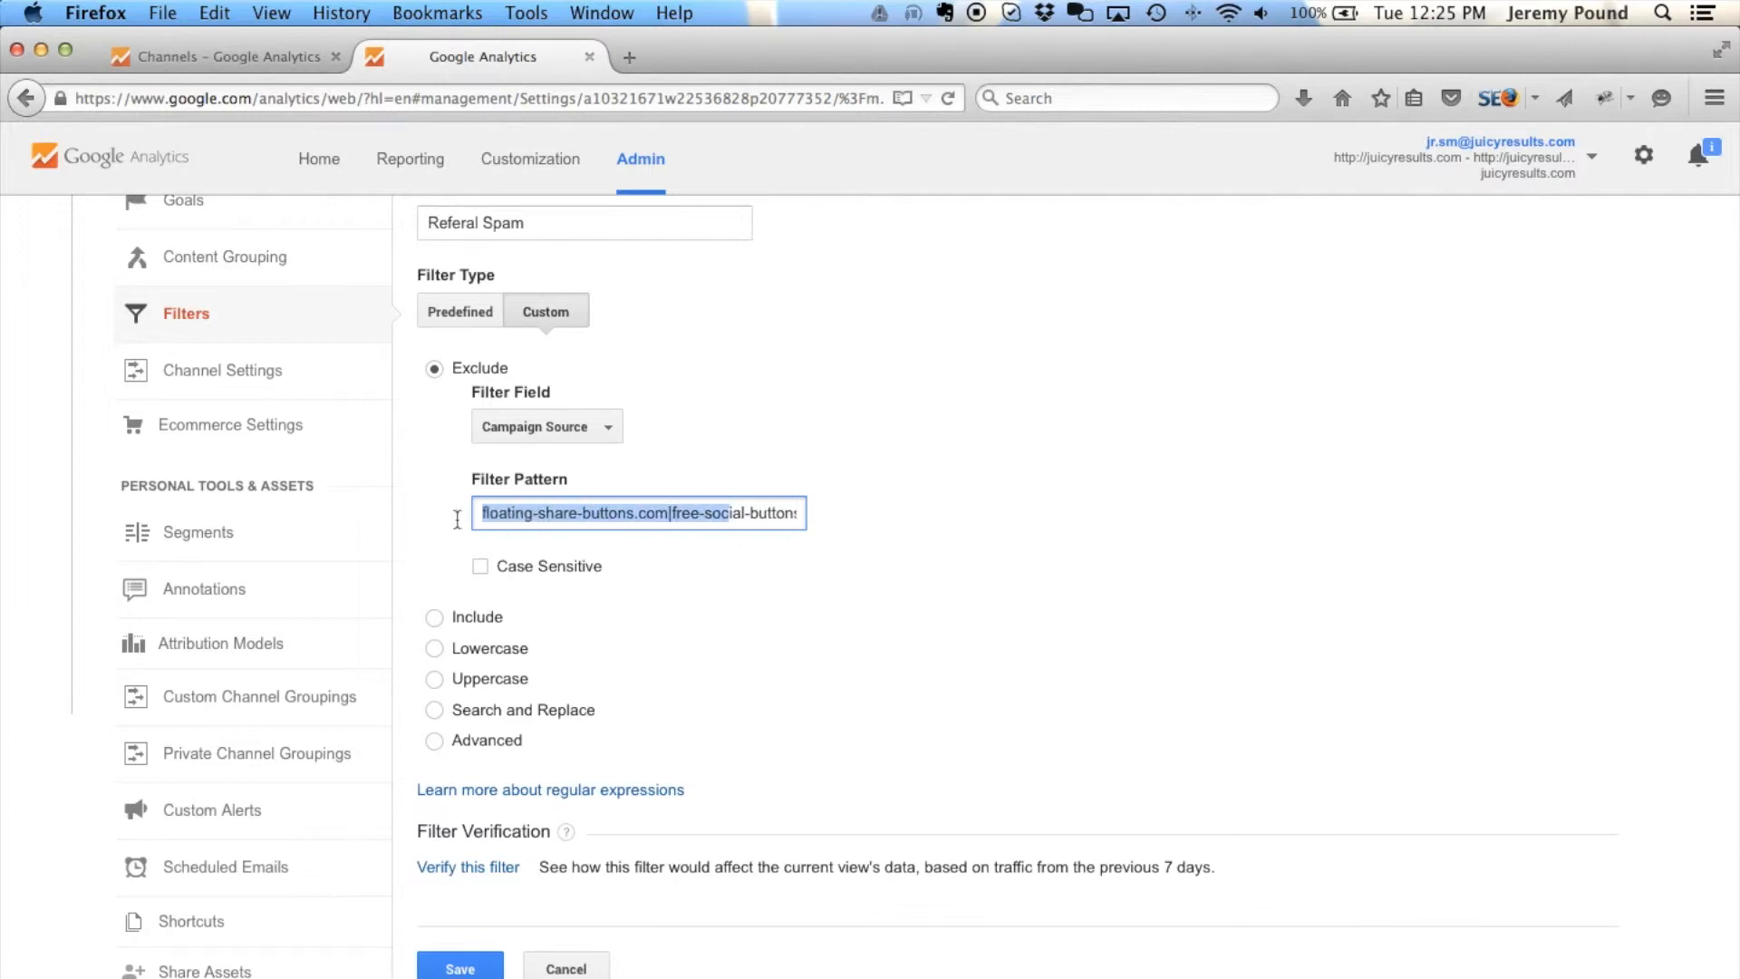
pyautogui.click(263, 60)
pyautogui.scroll(-3, 548, 784)
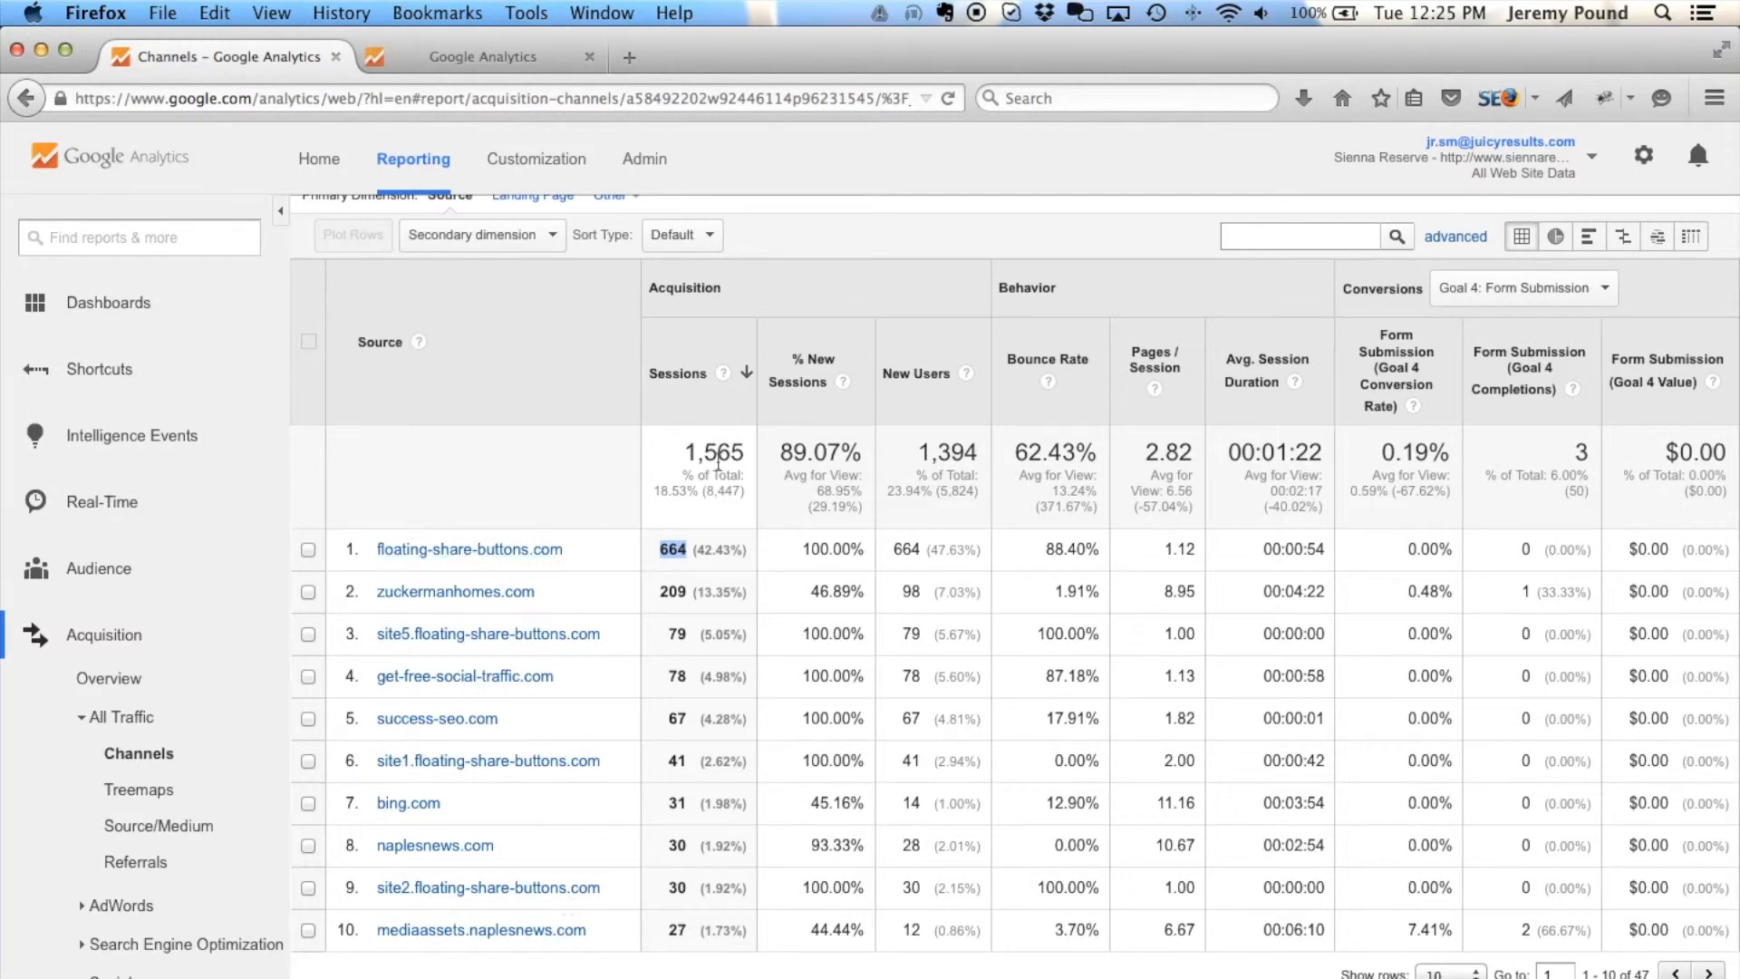
pyautogui.click(432, 62)
pyautogui.moveTo(483, 512); pyautogui.dragTo(789, 517)
pyautogui.click(735, 515)
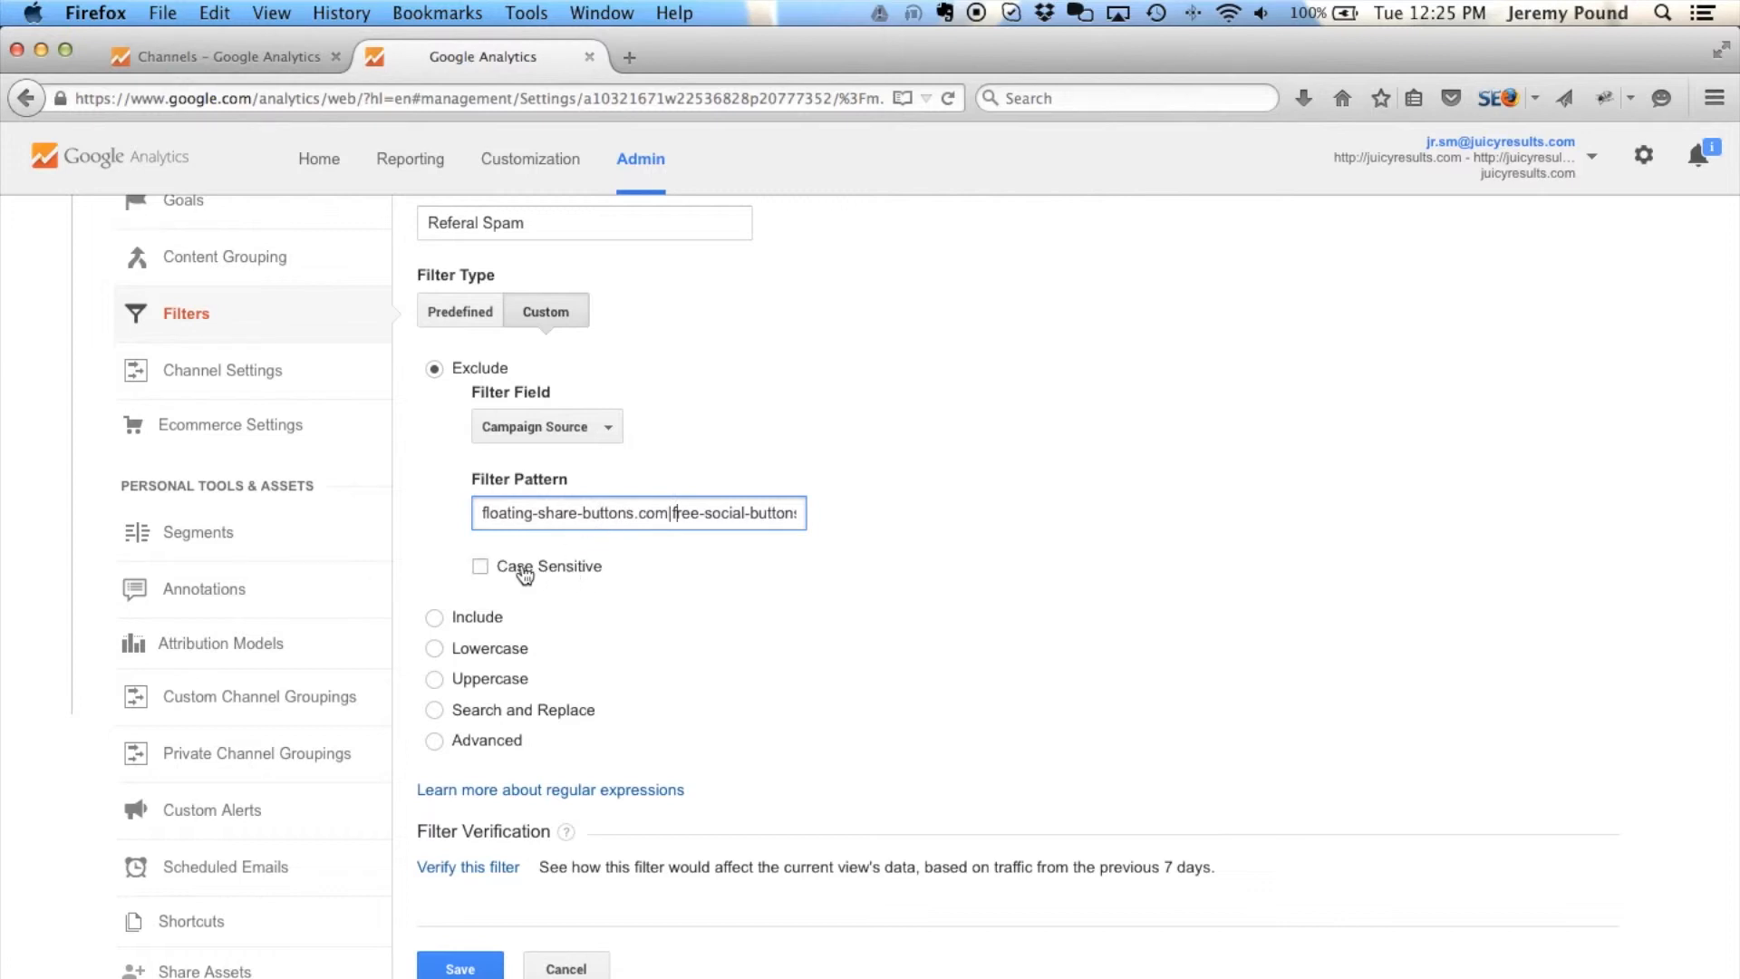
# Save the "Referal Spam" filter and check it in the view's filter list
pyautogui.scroll(-1, 542, 634)
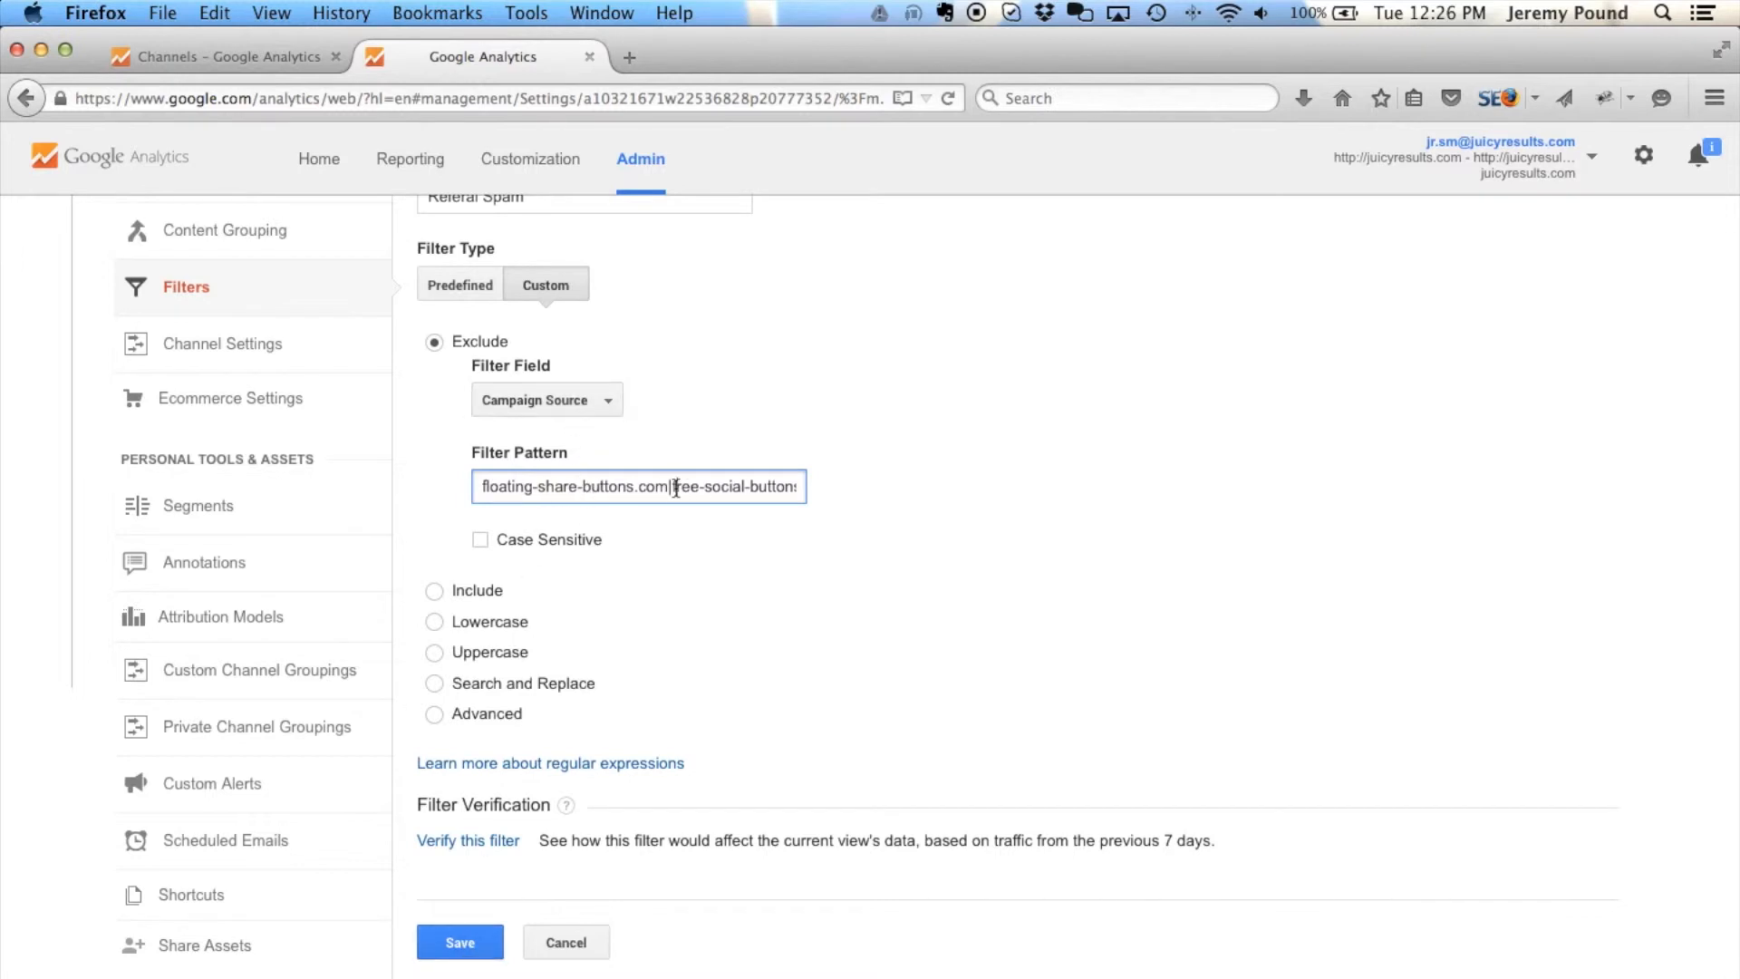
pyautogui.click(460, 942)
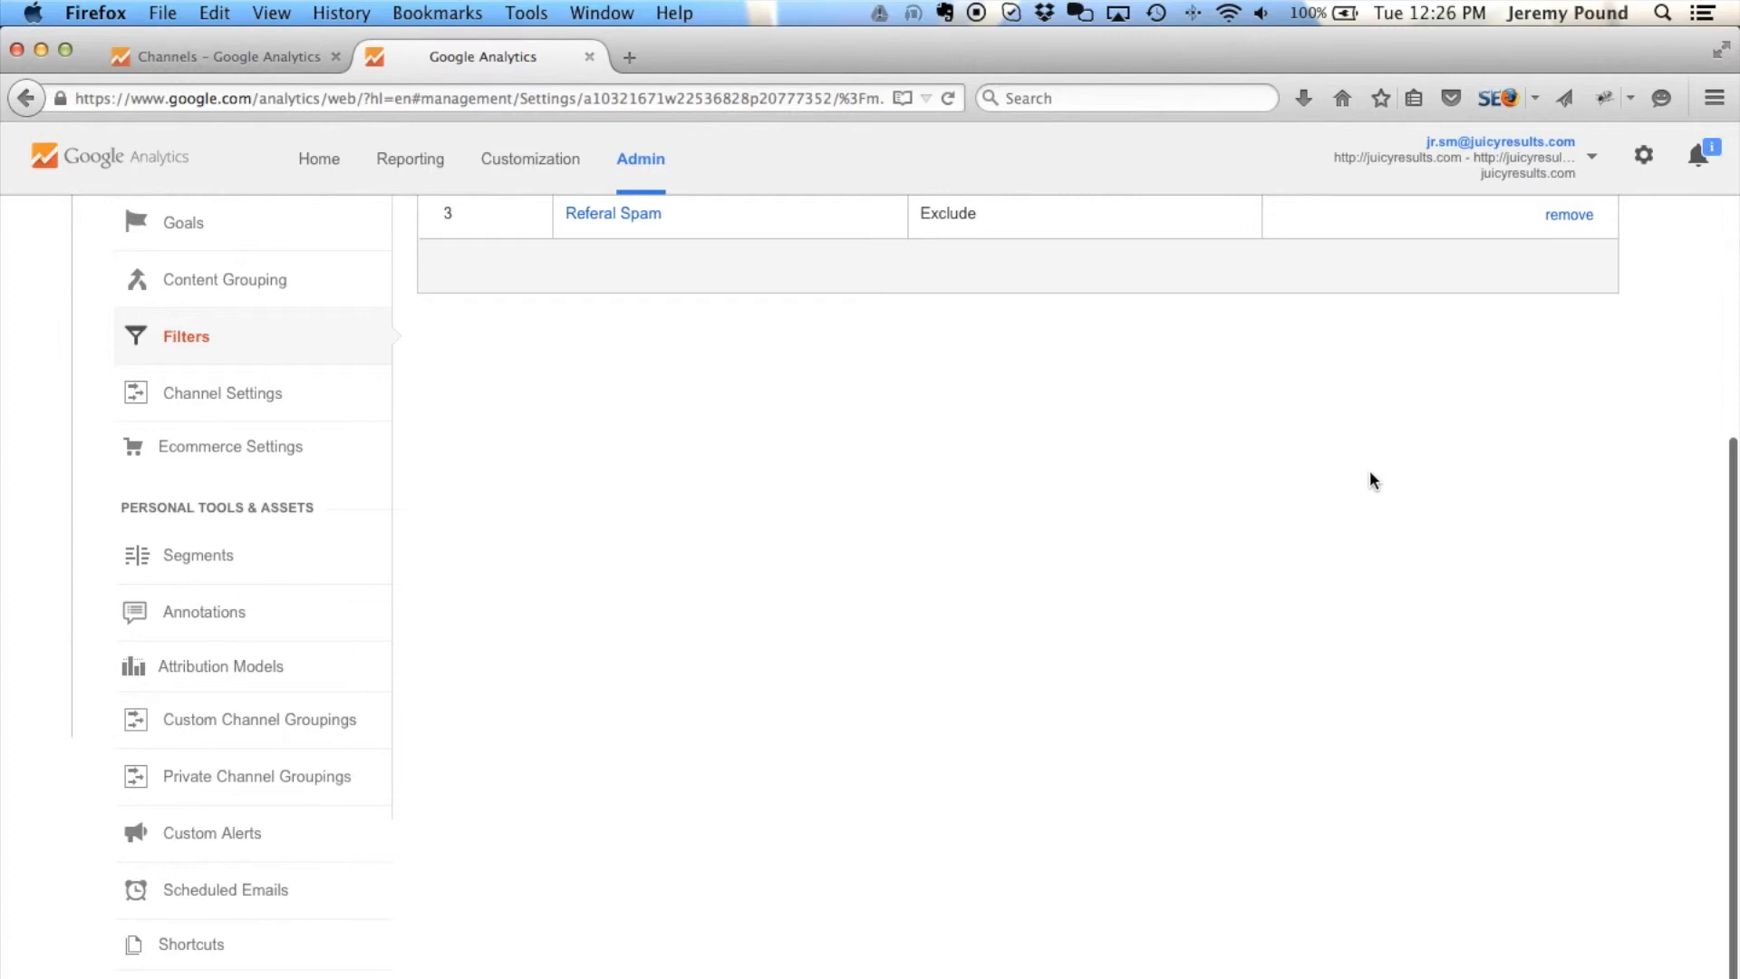
pyautogui.scroll(7, 1231, 526)
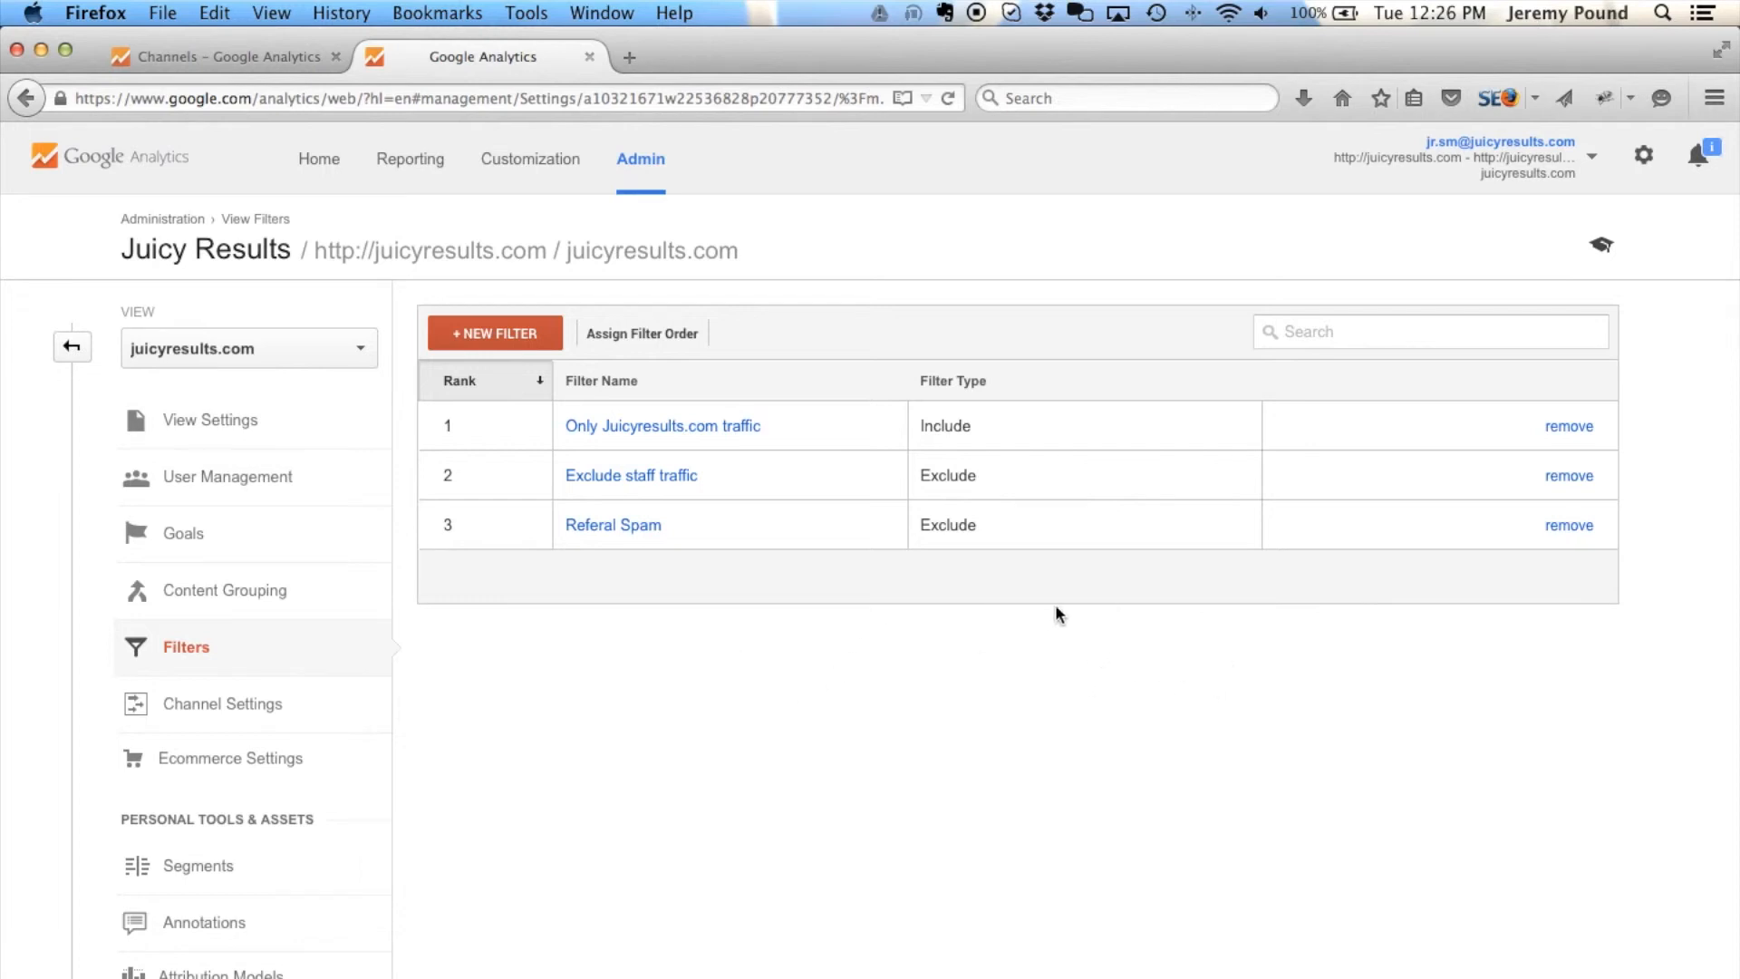
# Pick Aug 31, 2015 as the start date for the Channels report and review its referral sources
pyautogui.click(280, 60)
pyautogui.scroll(15, 996, 454)
pyautogui.click(1653, 232)
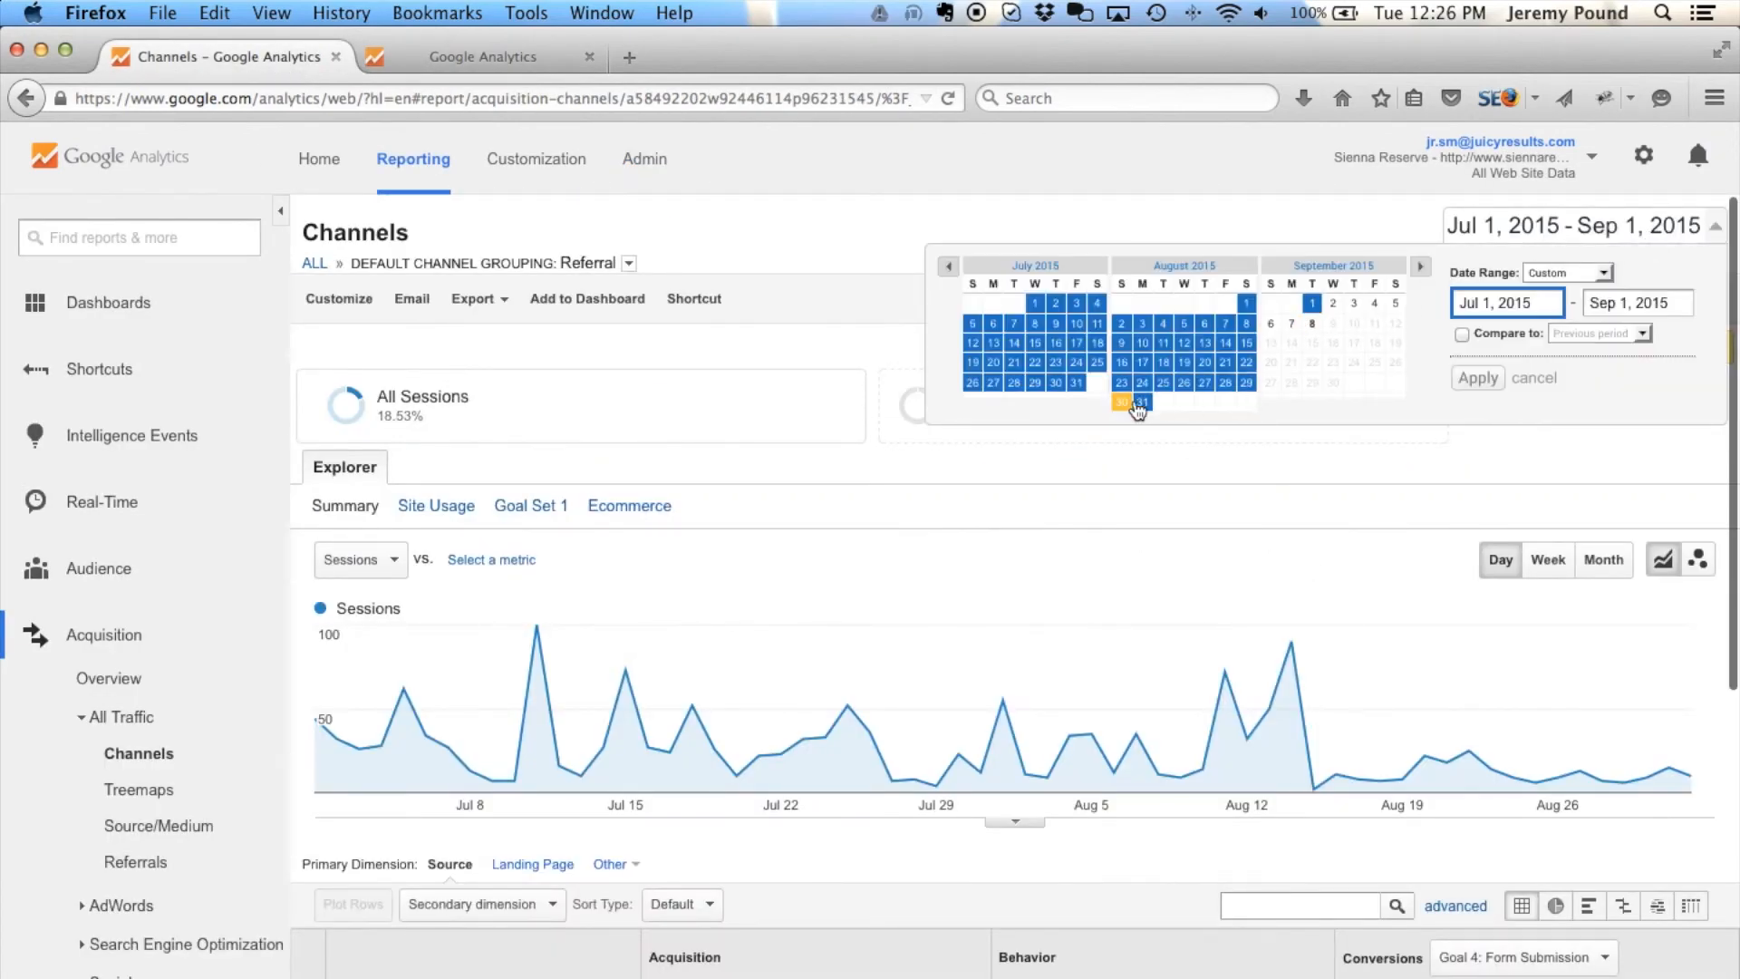
pyautogui.click(1142, 404)
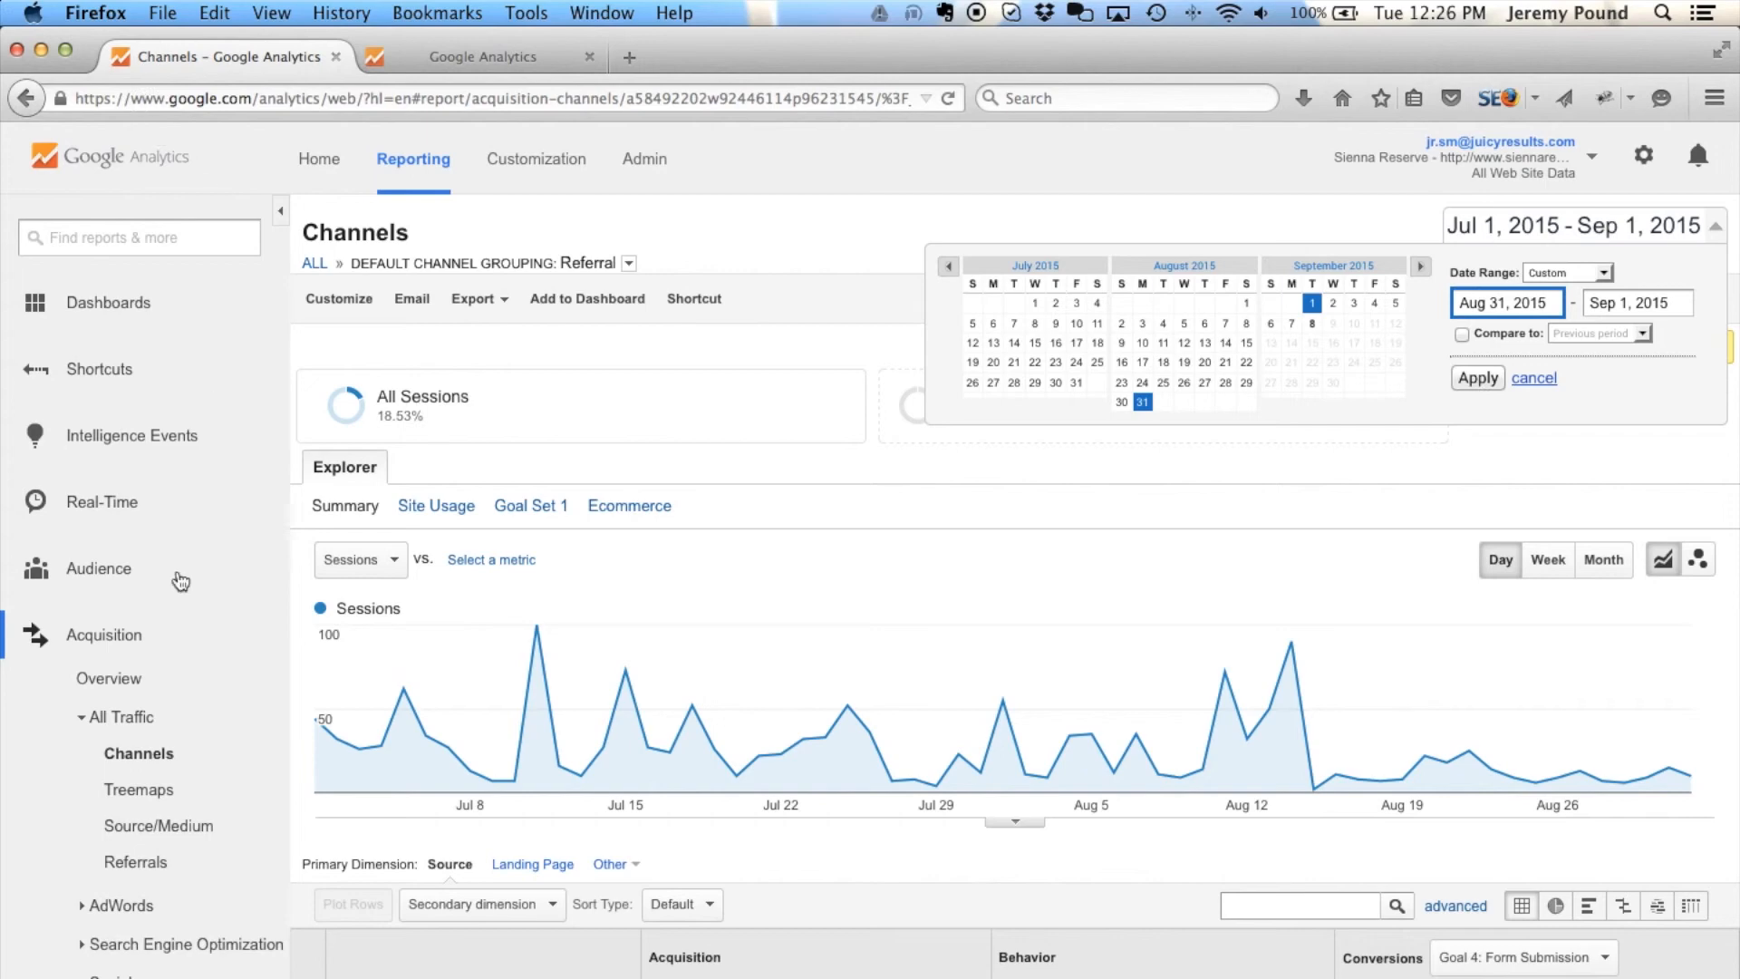
pyautogui.scroll(-6, 369, 603)
pyautogui.scroll(-1, 489, 770)
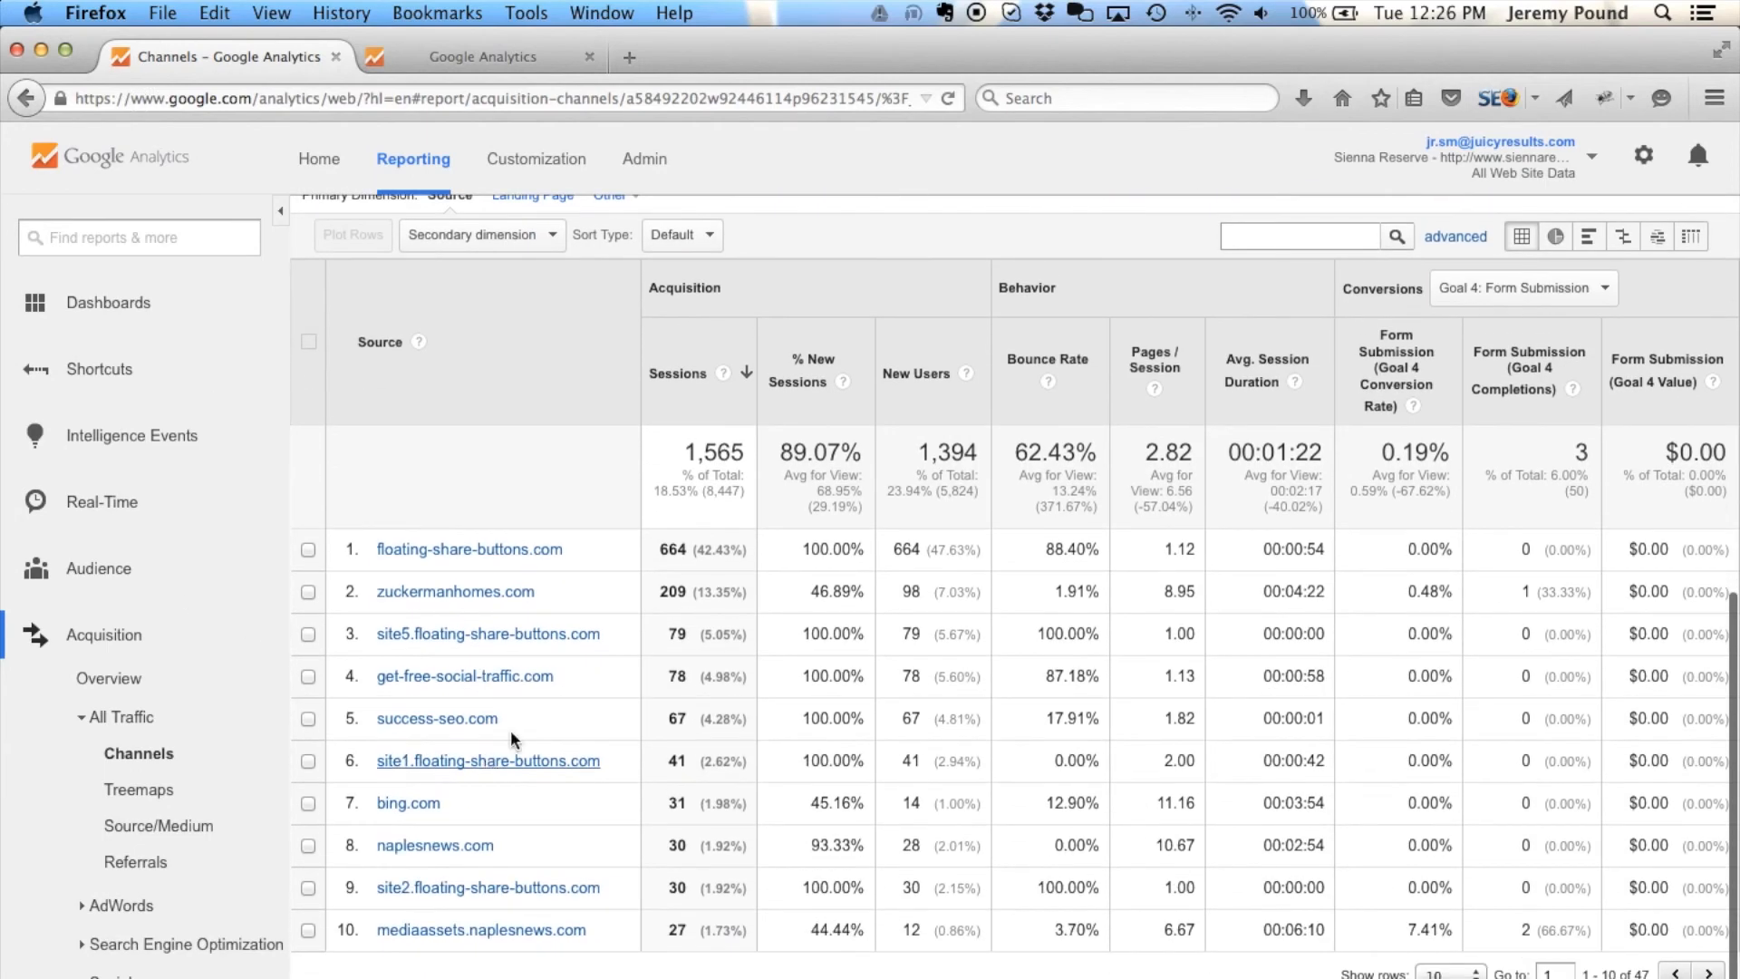